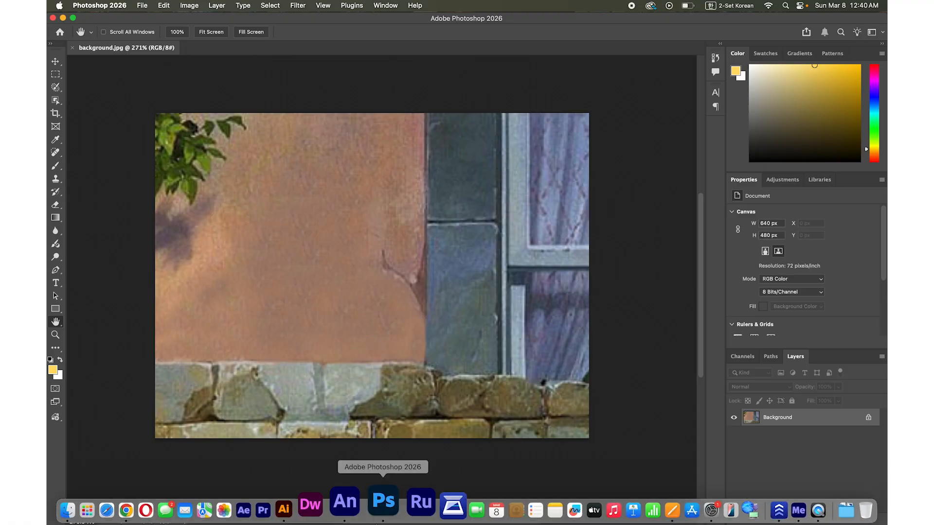
# Check the dimensions of background.jpg in pixels using Image Size
pyautogui.click(180, 6)
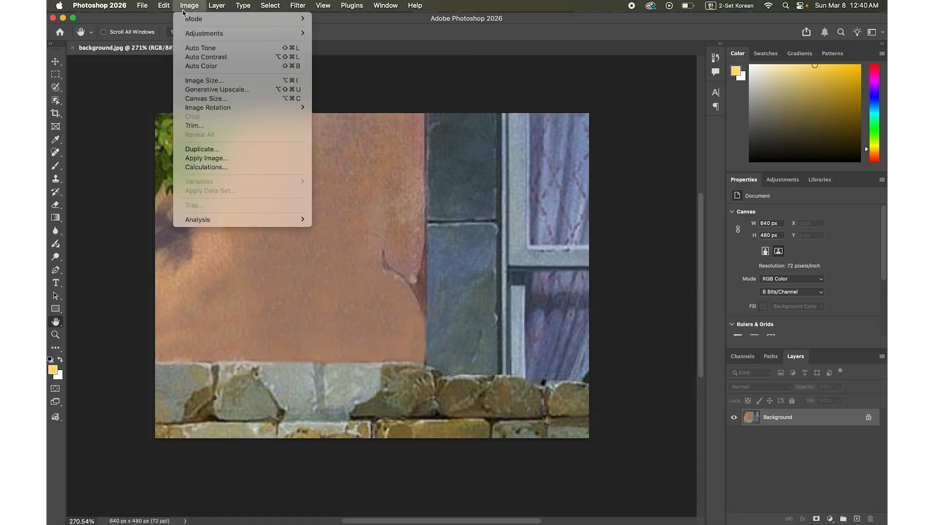
pyautogui.click(217, 81)
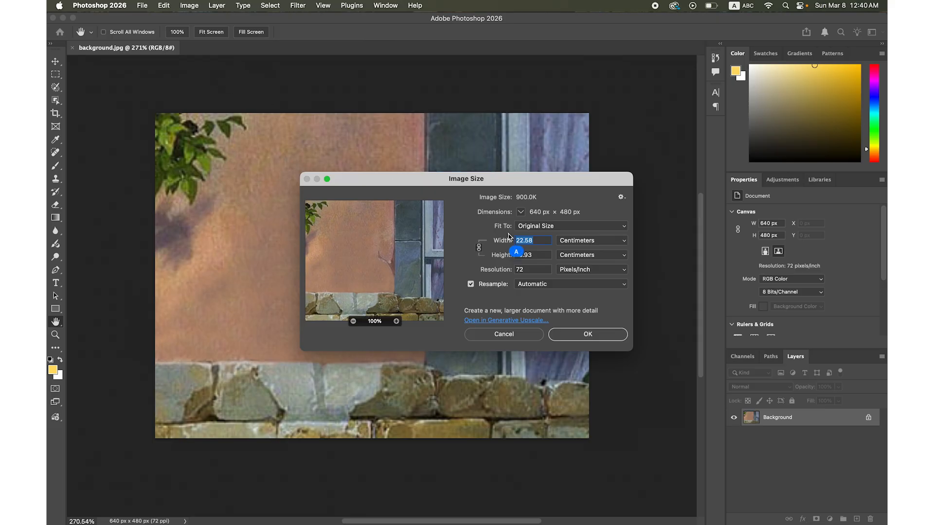
pyautogui.click(572, 242)
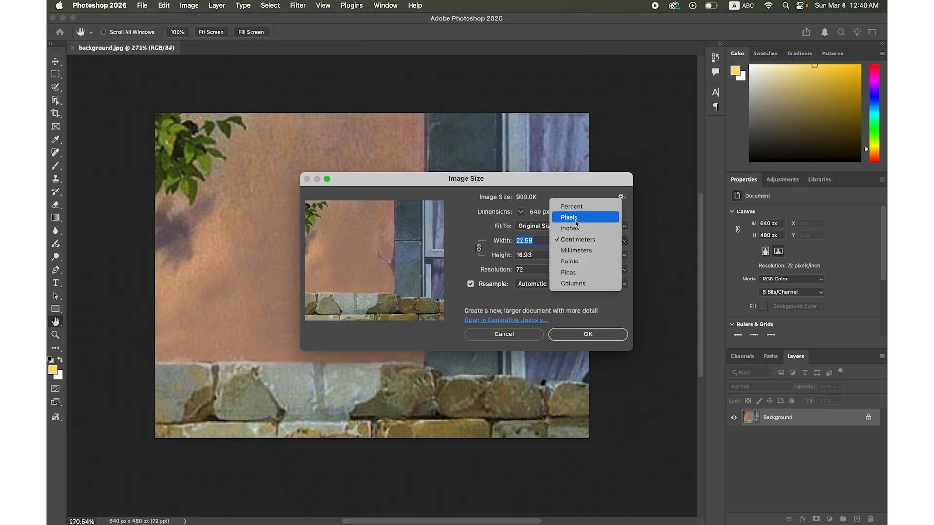
pyautogui.click(572, 221)
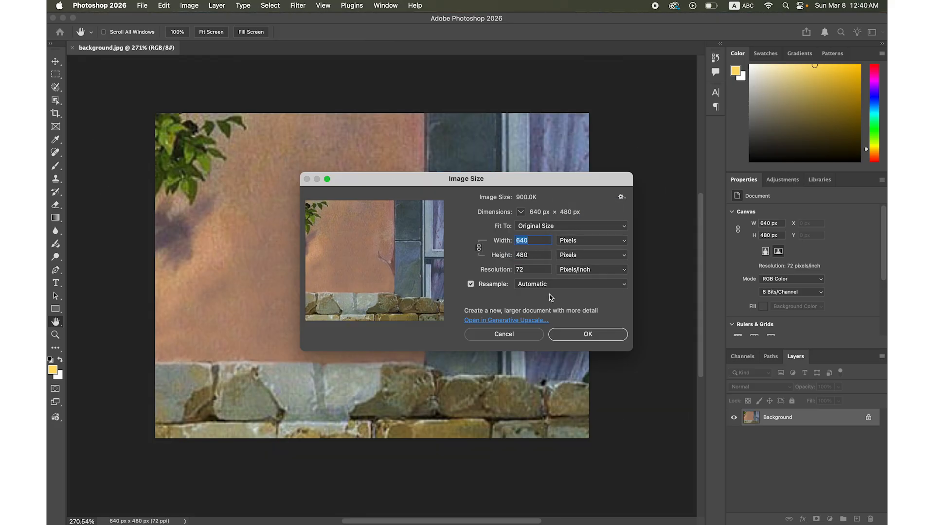
pyautogui.click(588, 335)
# Switch to Adobe Animate and create a 640 x 480 pixel HTML5 Canvas document at 30 fps
pyautogui.moveTo(438, 523)
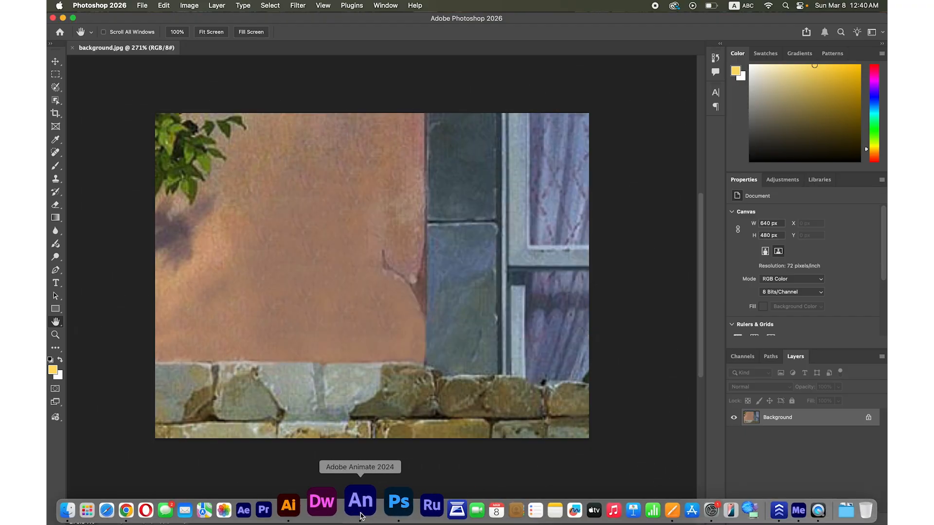
pyautogui.click(358, 515)
pyautogui.click(77, 93)
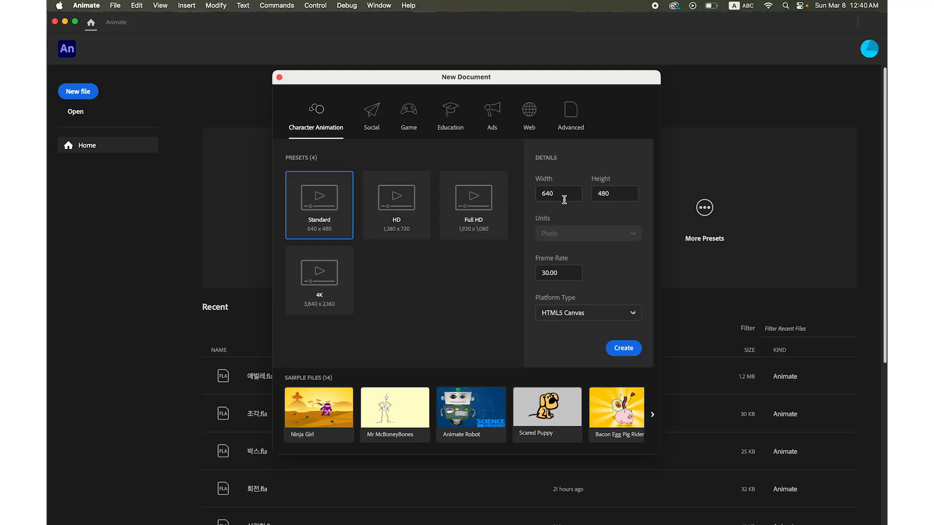
pyautogui.moveTo(562, 193); pyautogui.dragTo(529, 193)
pyautogui.moveTo(621, 196); pyautogui.dragTo(559, 191)
pyautogui.moveTo(564, 274); pyautogui.dragTo(519, 267)
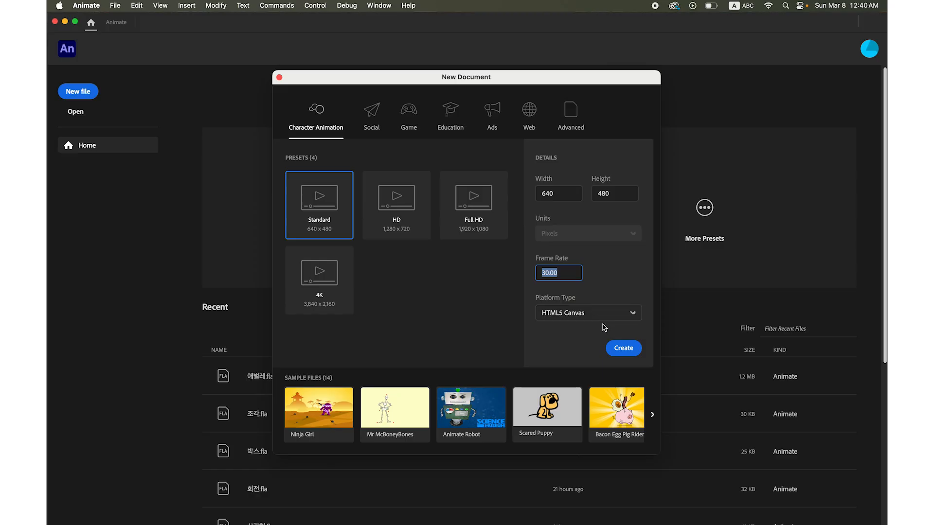
pyautogui.click(631, 352)
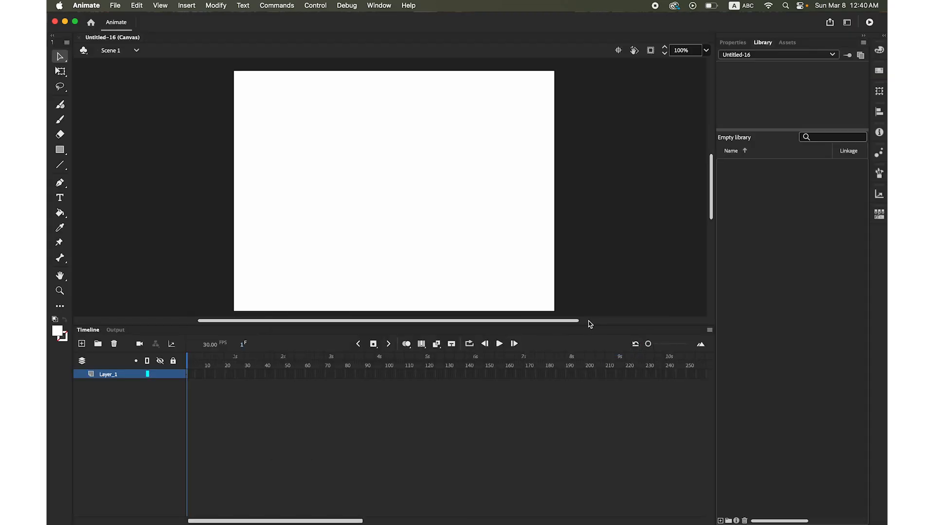
# Import background.jpg and 고양이.ai into the library, converting the Illustrator layers to Animate layers
pyautogui.moveTo(588, 326); pyautogui.dragTo(587, 359)
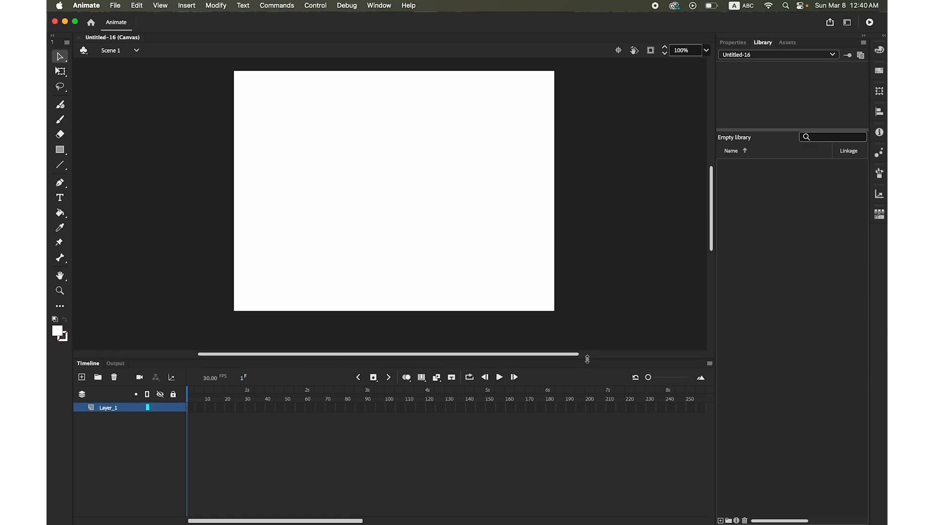
pyautogui.doubleClick(60, 276)
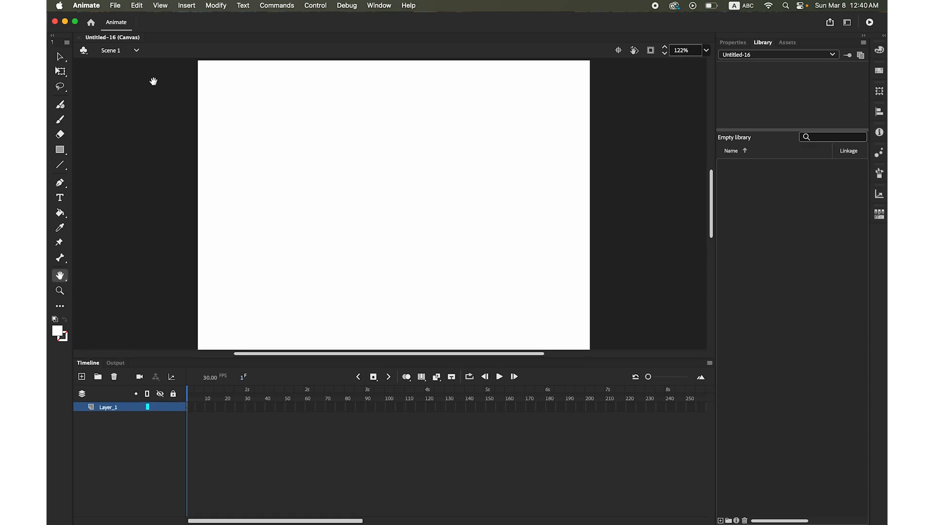
pyautogui.click(115, 5)
pyautogui.moveTo(184, 160)
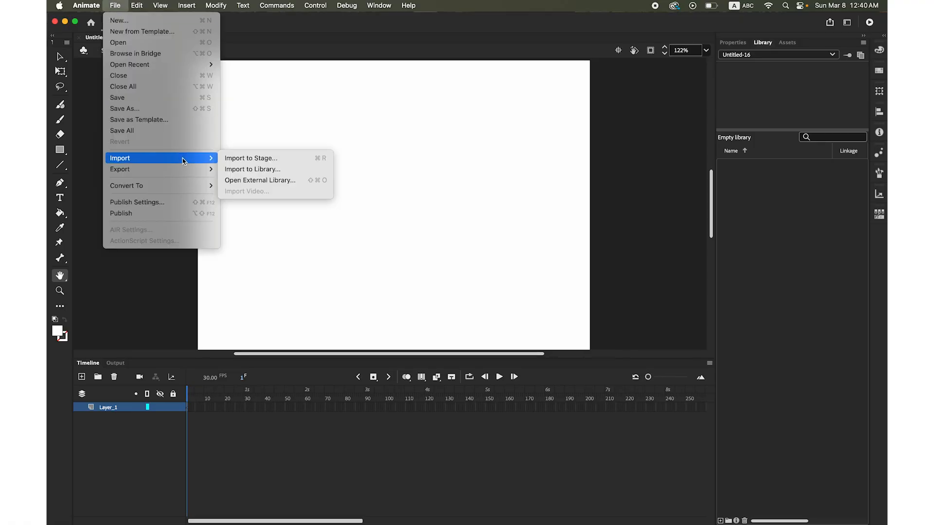
pyautogui.click(266, 170)
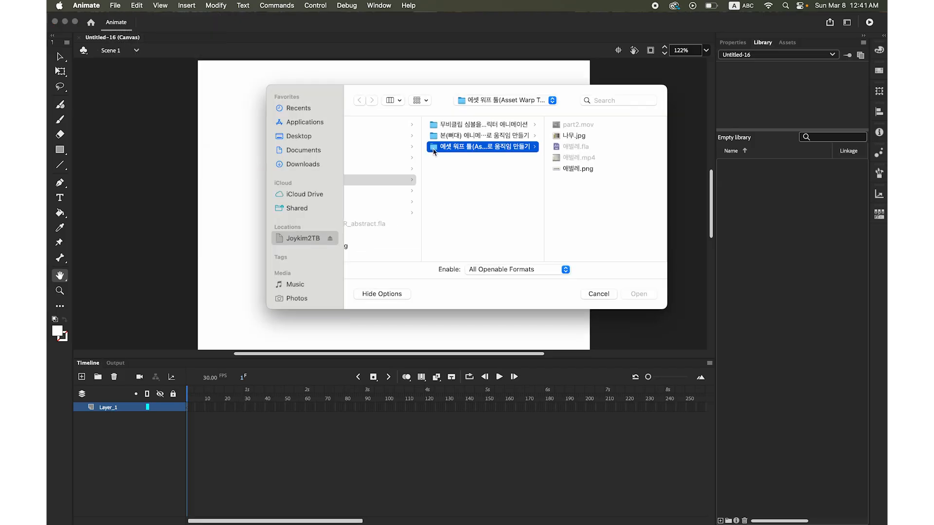
pyautogui.click(477, 136)
pyautogui.click(576, 128)
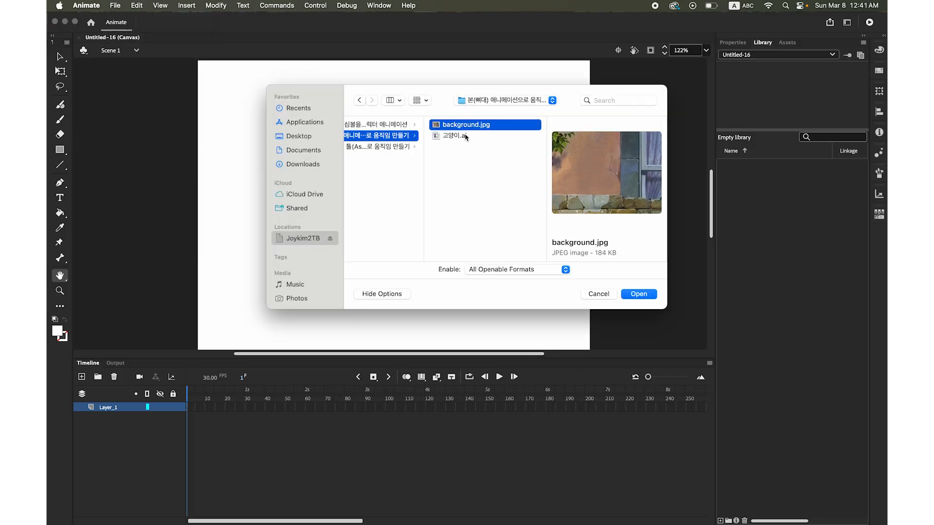
pyautogui.keyDown('shift'); pyautogui.click(466, 137); pyautogui.keyUp('shift')
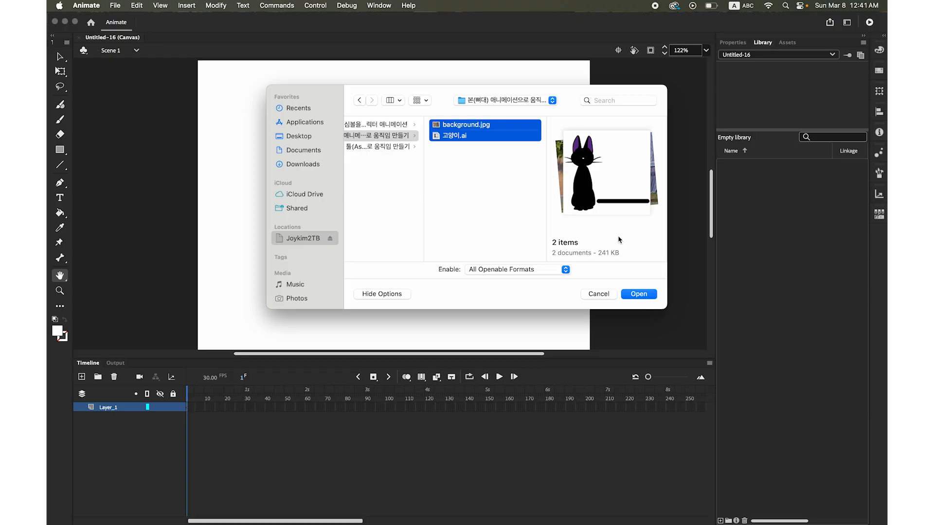
pyautogui.click(638, 294)
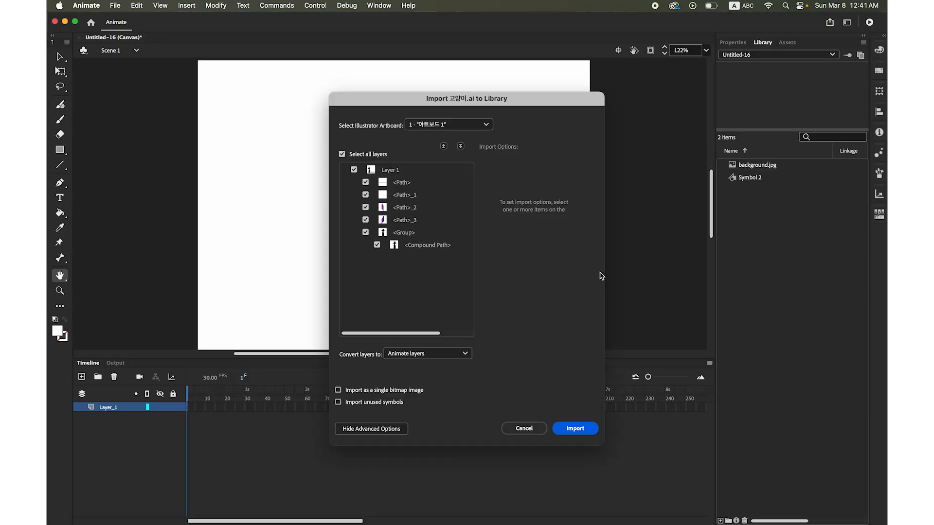
pyautogui.click(390, 173)
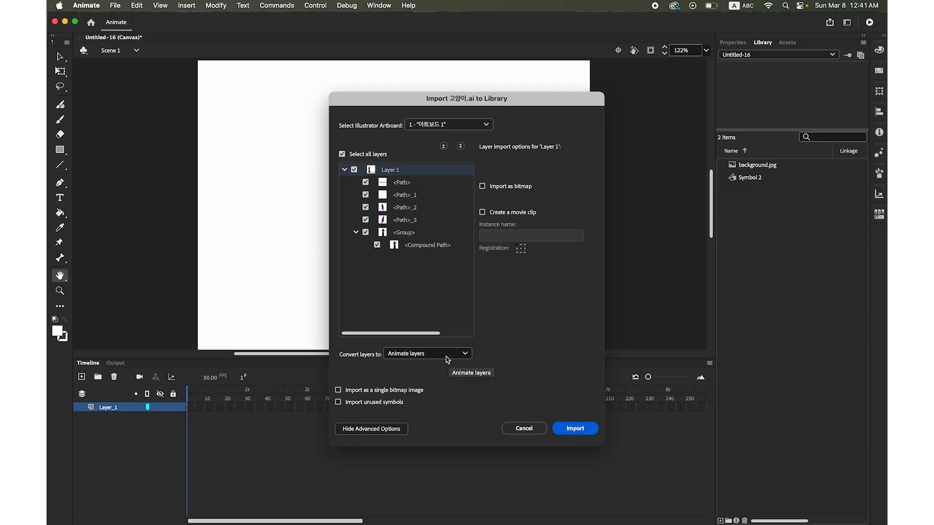
pyautogui.click(574, 428)
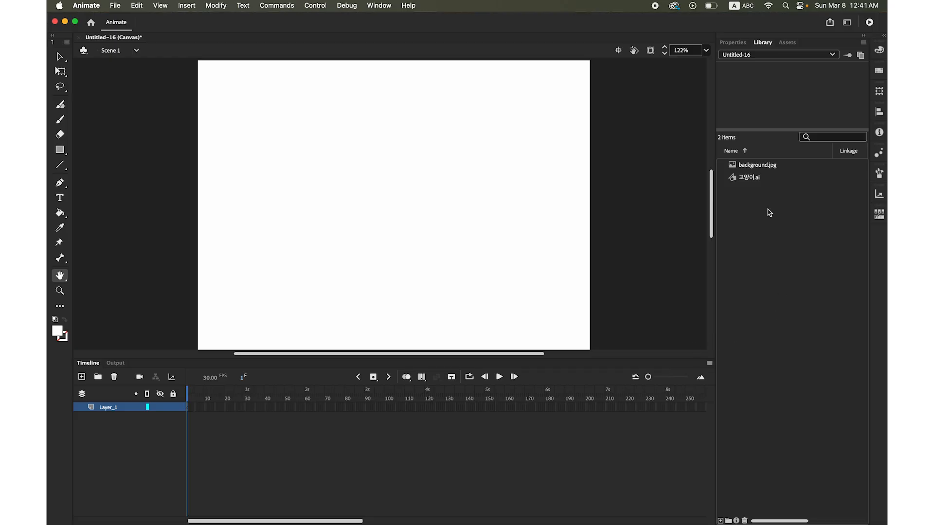
# Place background.jpg on the stage and align it so it covers the whole stage
pyautogui.click(733, 168)
pyautogui.moveTo(732, 166); pyautogui.dragTo(360, 223)
pyautogui.moveTo(397, 167); pyautogui.dragTo(380, 172)
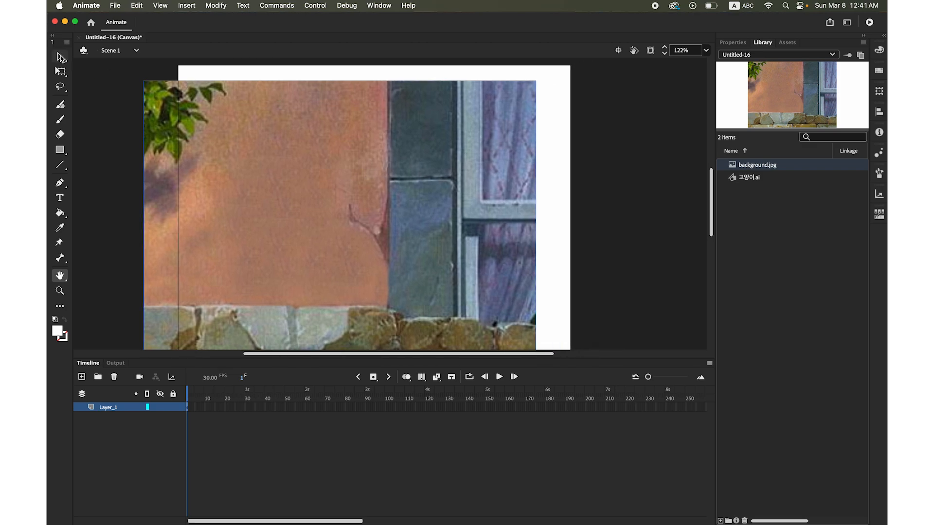
pyautogui.press('v')
pyautogui.moveTo(265, 165); pyautogui.dragTo(299, 150)
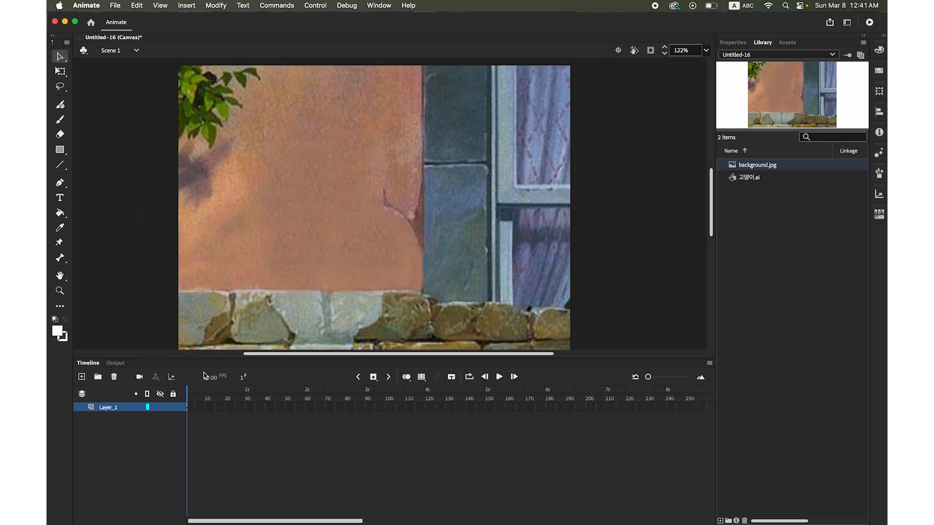
# Add a new layer above the background and place the 고양이.ai cat graphic on it
pyautogui.click(654, 378)
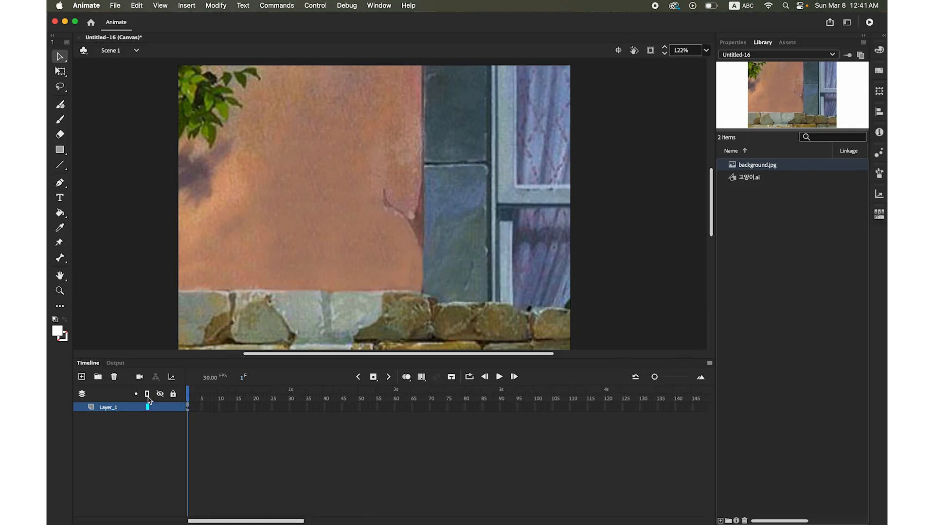
pyautogui.click(81, 377)
pyautogui.moveTo(733, 179); pyautogui.dragTo(332, 215)
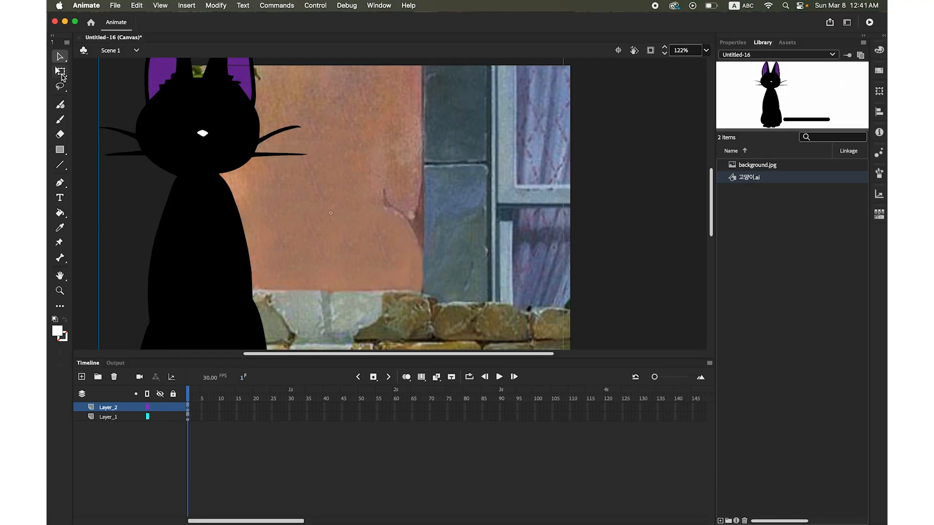
# Scale the cat down with Free Transform and position it sitting on the stone wall
pyautogui.click(60, 72)
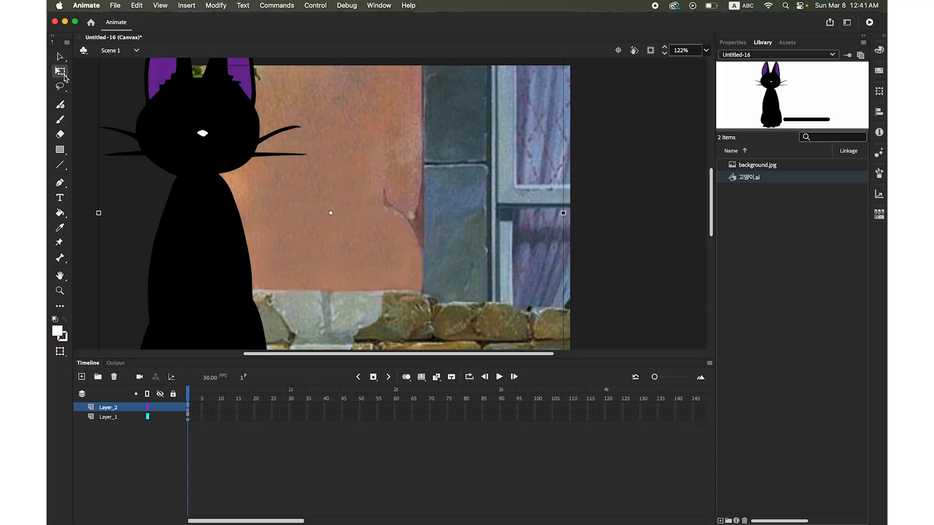
pyautogui.moveTo(315, 117); pyautogui.dragTo(369, 190)
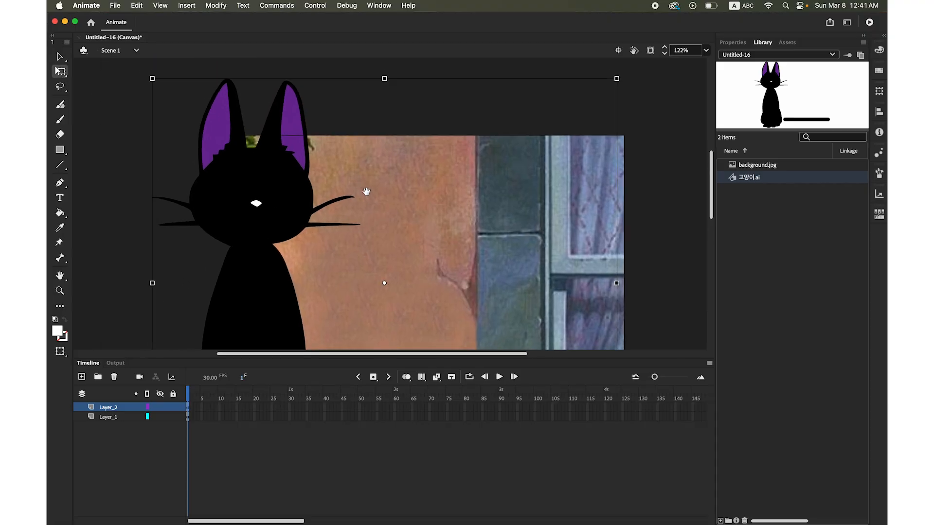
pyautogui.moveTo(155, 81); pyautogui.dragTo(279, 149)
pyautogui.moveTo(275, 190)
pyautogui.mouseDown()
pyautogui.moveTo(284, 195)
pyautogui.moveTo(284, 186)
pyautogui.mouseUp()
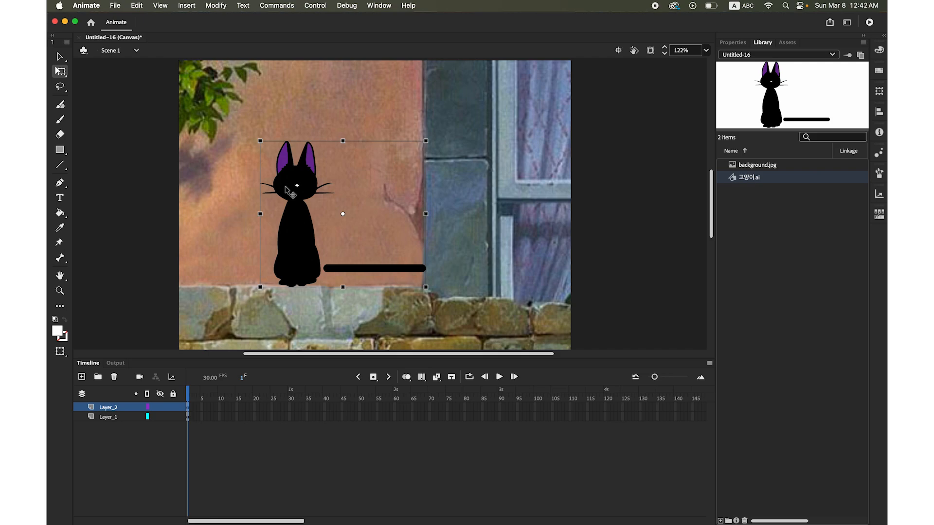
pyautogui.click(148, 177)
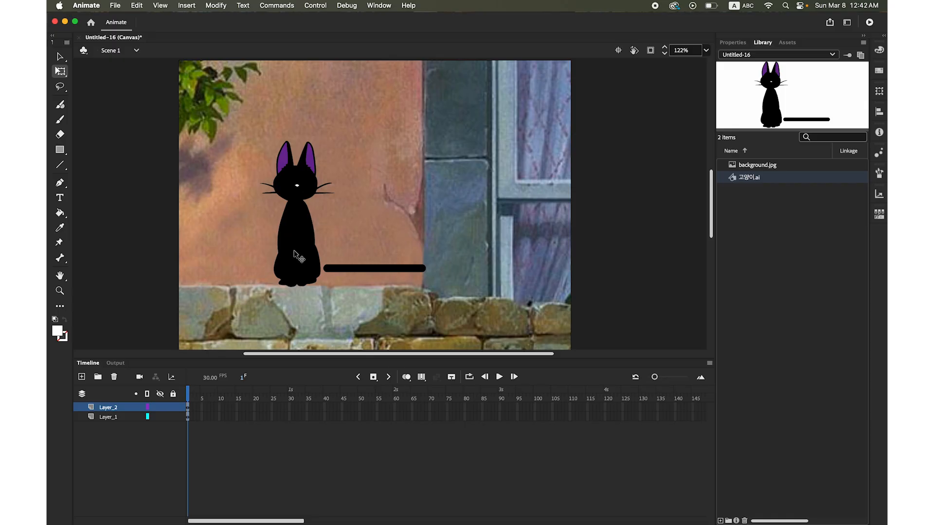
# Break apart the cat symbol into its separate pieces
pyautogui.click(349, 268)
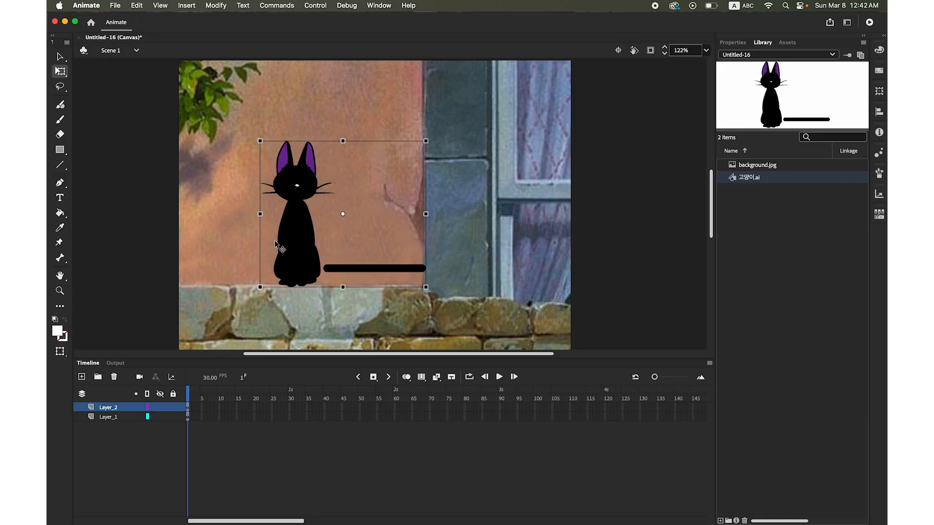
pyautogui.click(61, 57)
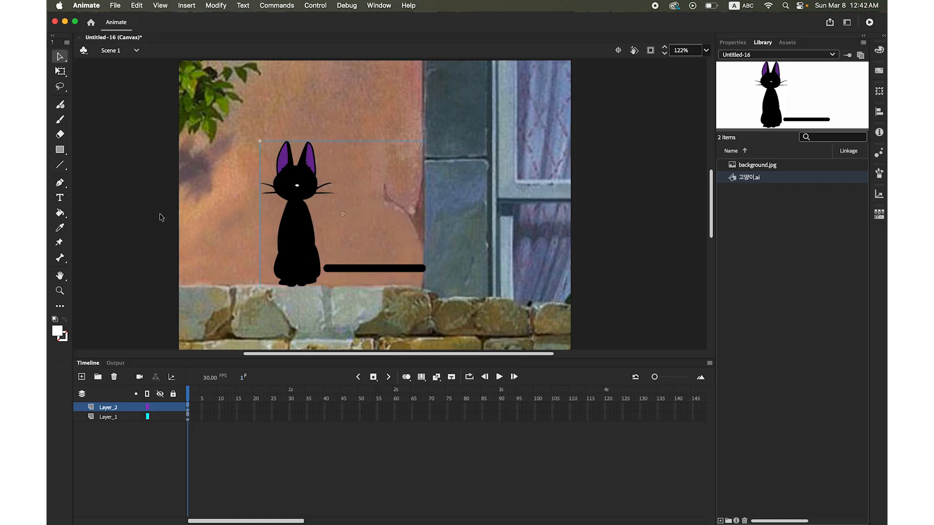
pyautogui.click(210, 5)
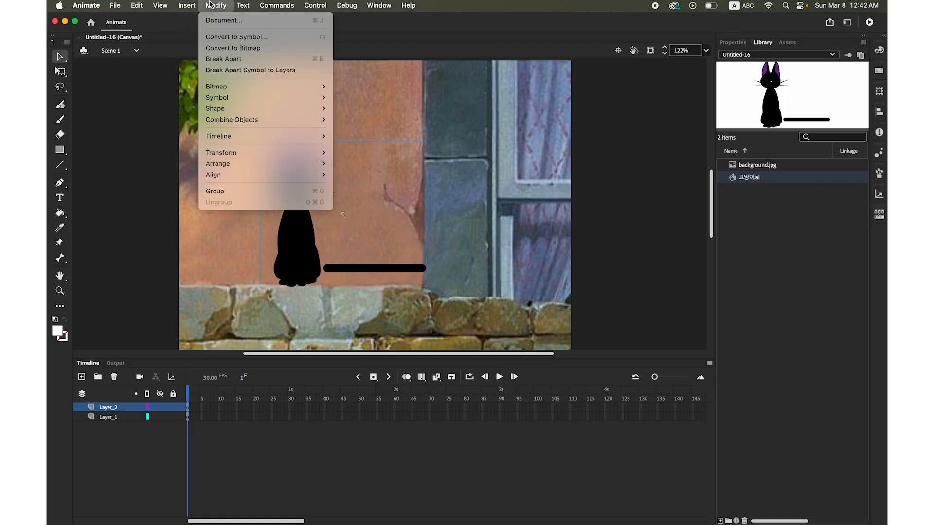
pyautogui.click(246, 60)
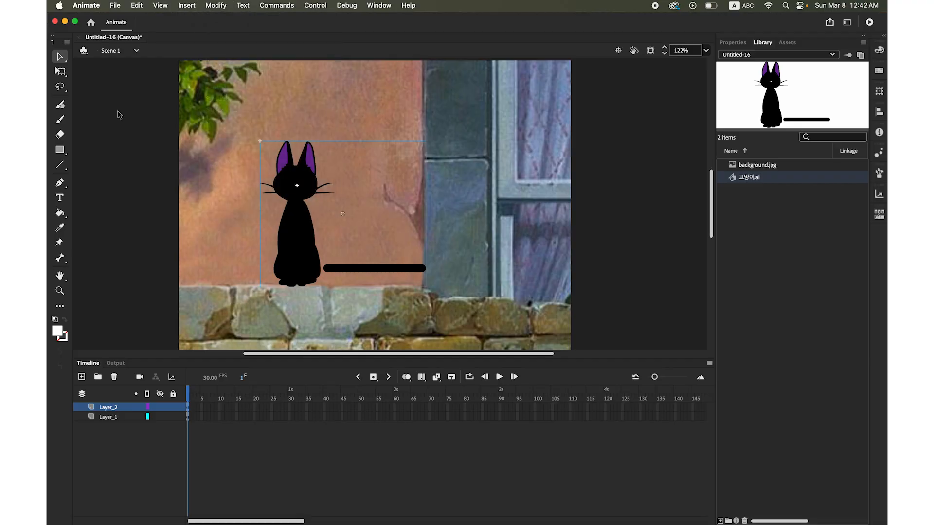
# Cut the cat's tail and paste it in place on a new layer of its own
pyautogui.click(397, 272)
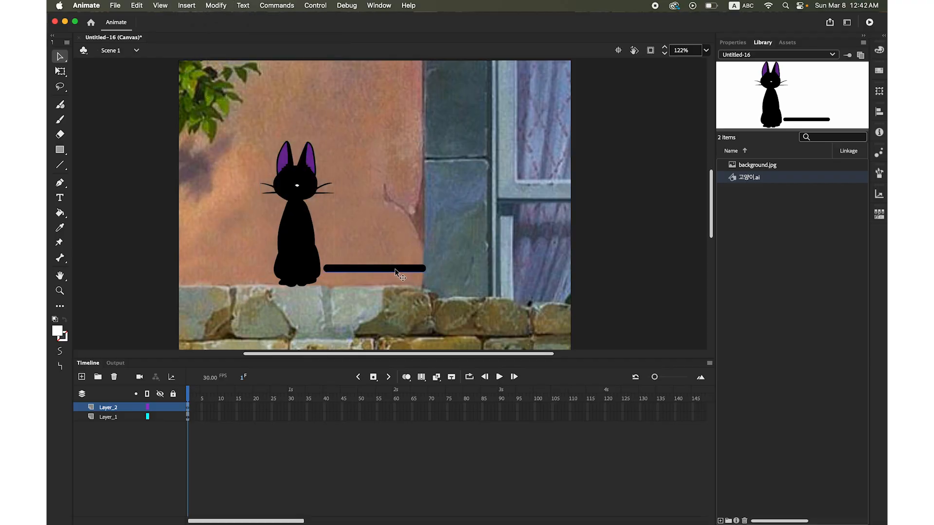
pyautogui.click(134, 4)
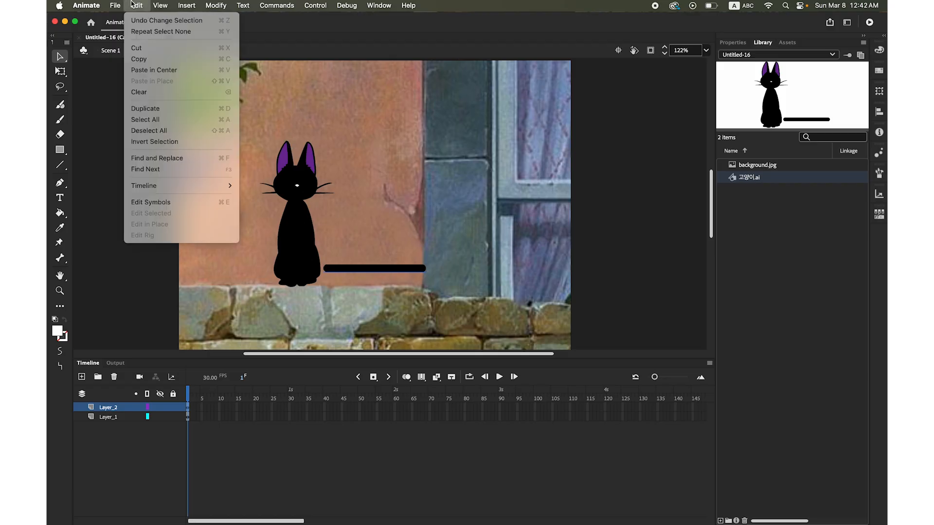
pyautogui.click(160, 49)
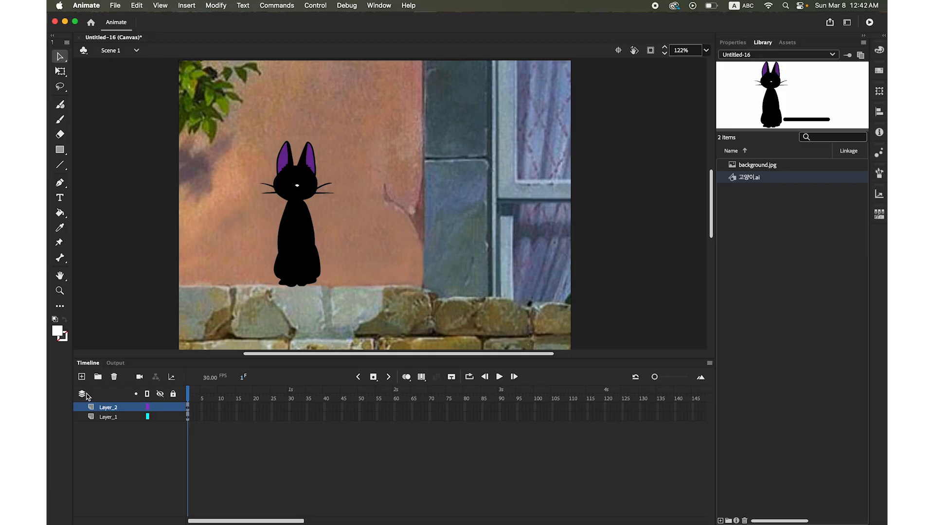
pyautogui.click(82, 377)
pyautogui.click(137, 5)
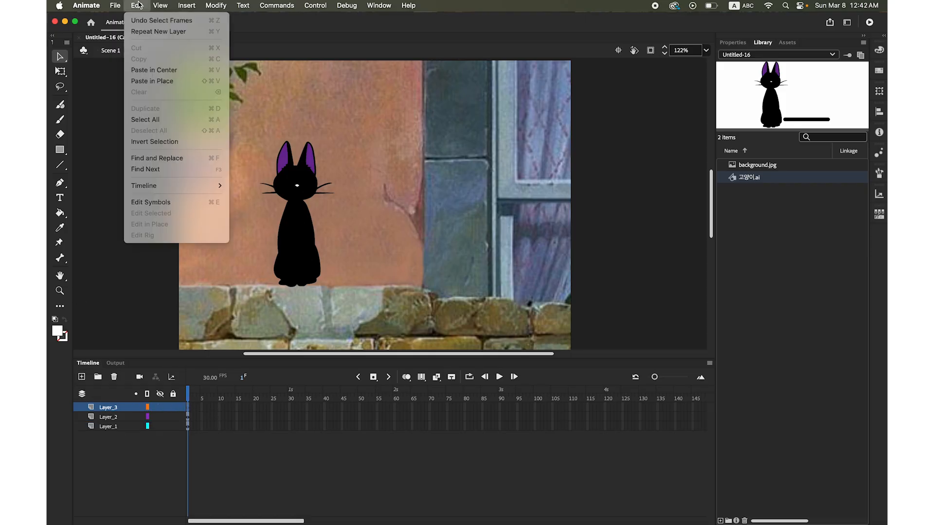
pyautogui.click(168, 82)
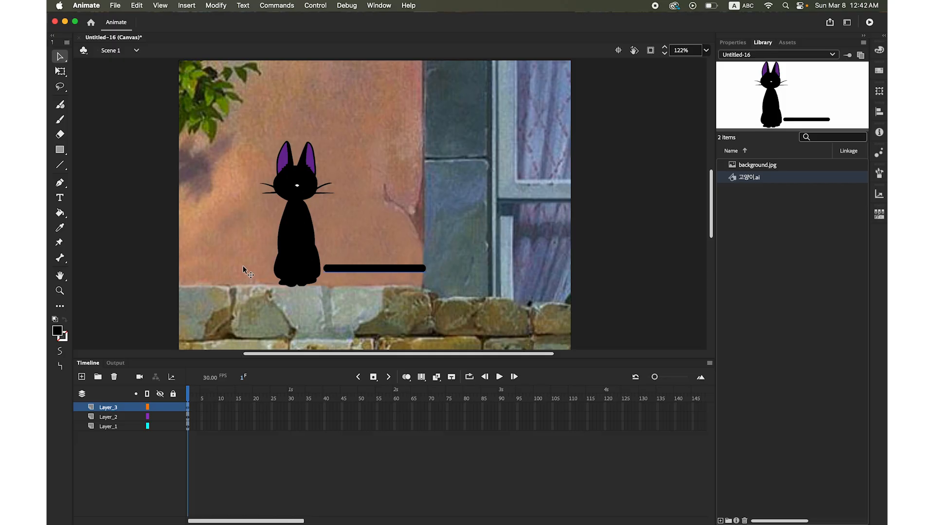
# Rename the bottom layer holding the background image as 배경, using Korean text input
pyautogui.click(105, 427)
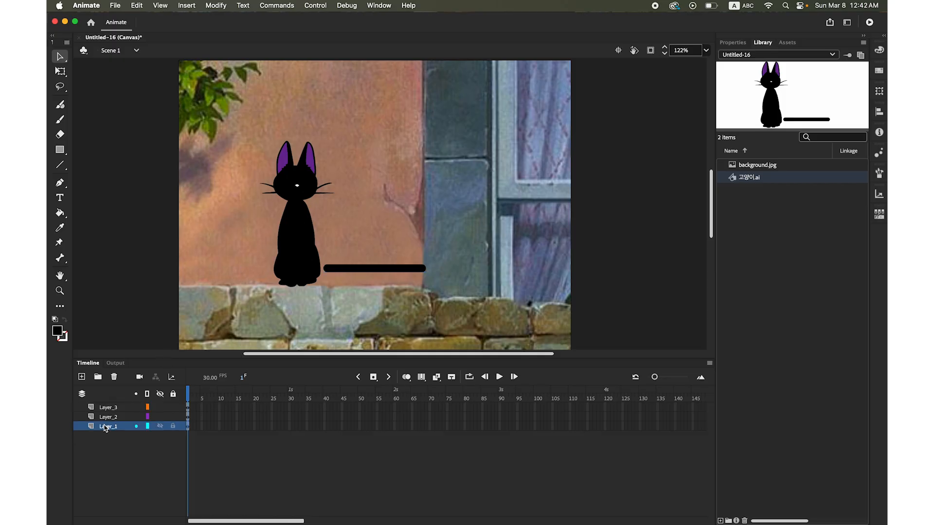
pyautogui.click(160, 428)
pyautogui.click(160, 427)
pyautogui.doubleClick(108, 427)
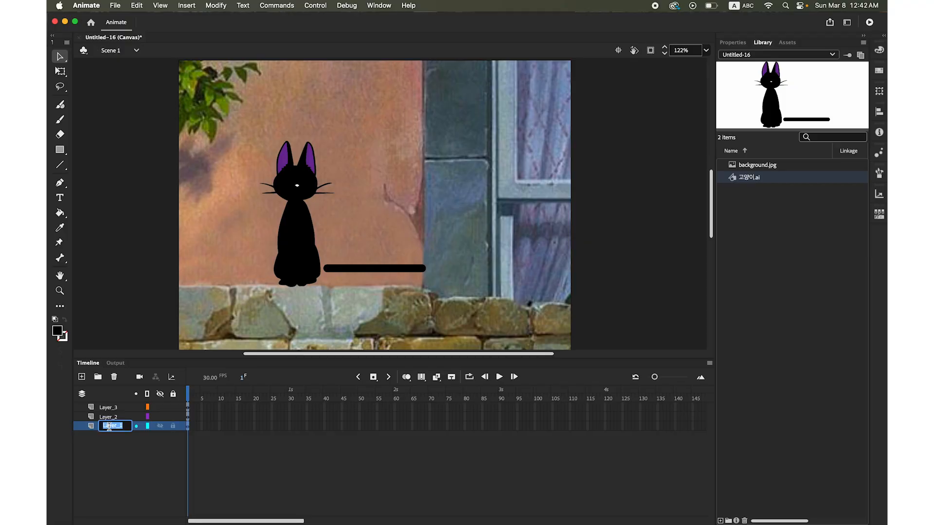
pyautogui.click(734, 6)
pyautogui.click(737, 31)
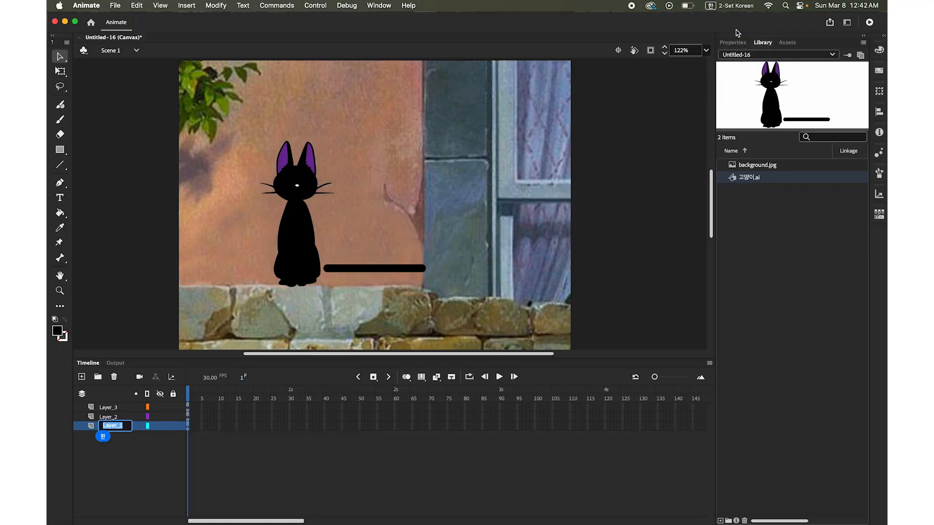
pyautogui.write('배경')
pyautogui.press('Return')
# Rename the cat's layer as 고양이 and the tail's layer as 꼬리
pyautogui.click(111, 419)
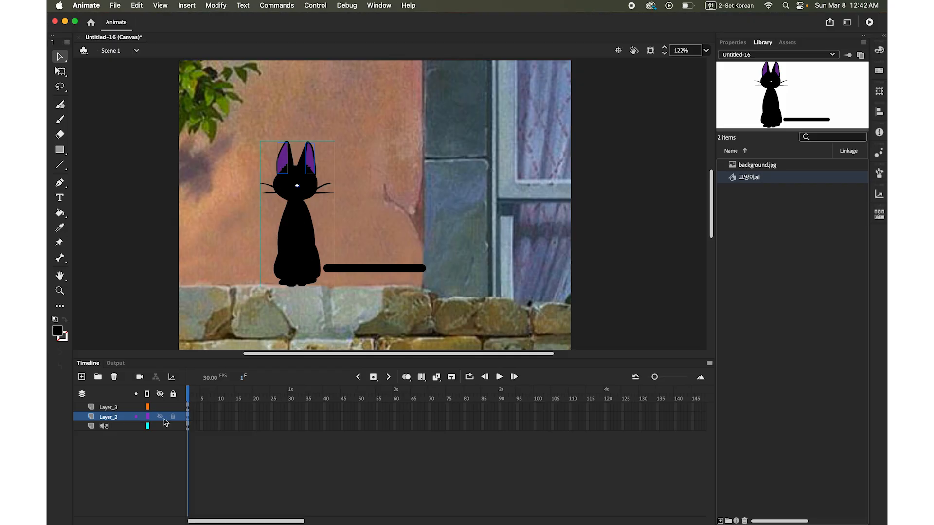
pyautogui.doubleClick(113, 418)
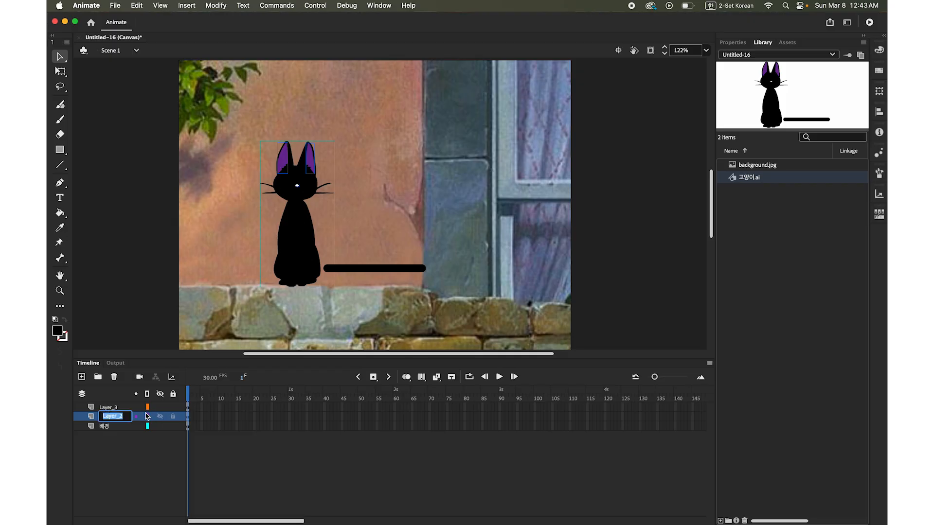
pyautogui.write('괴')
pyautogui.write('양이')
pyautogui.click(107, 409)
pyautogui.doubleClick(107, 408)
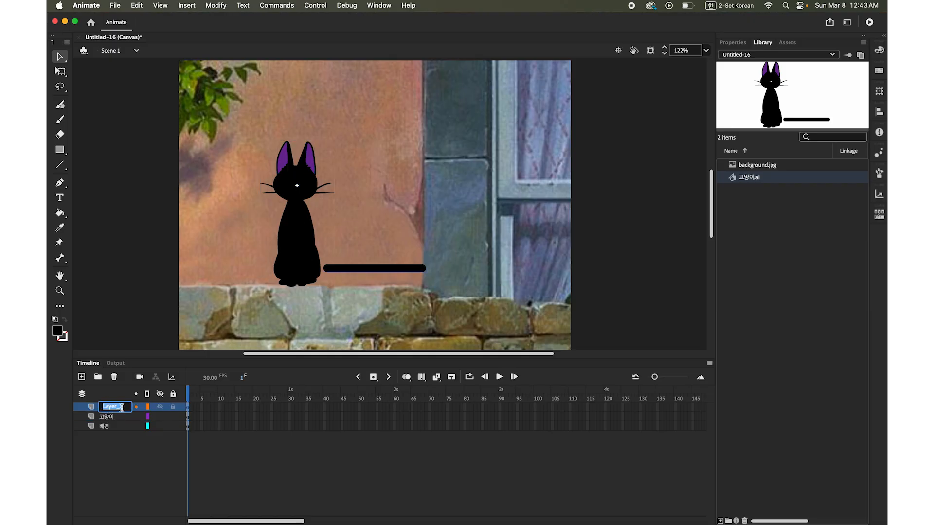
pyautogui.write('ㄱ')
pyautogui.press('Return')
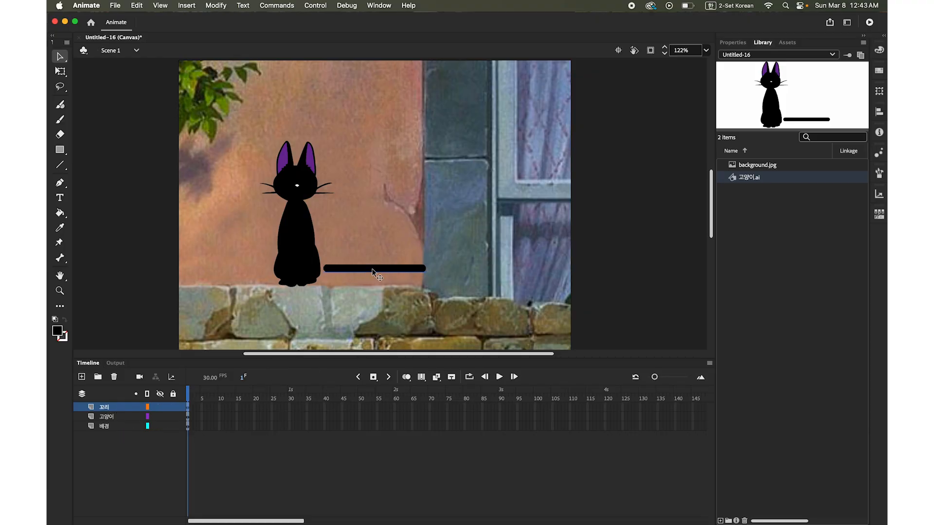
# Move the tail toward the cat so its base overlaps the lower part of the body
pyautogui.moveTo(379, 269); pyautogui.dragTo(361, 275)
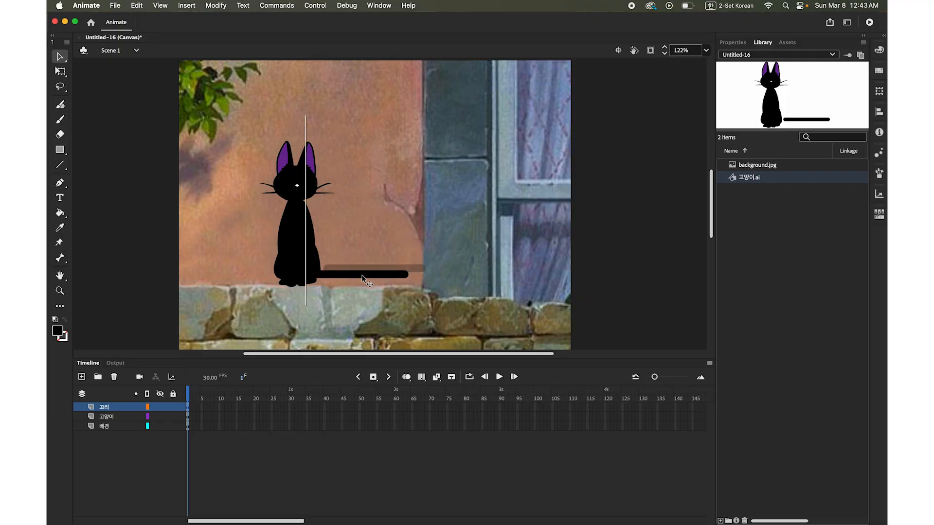
pyautogui.moveTo(362, 276); pyautogui.dragTo(363, 277)
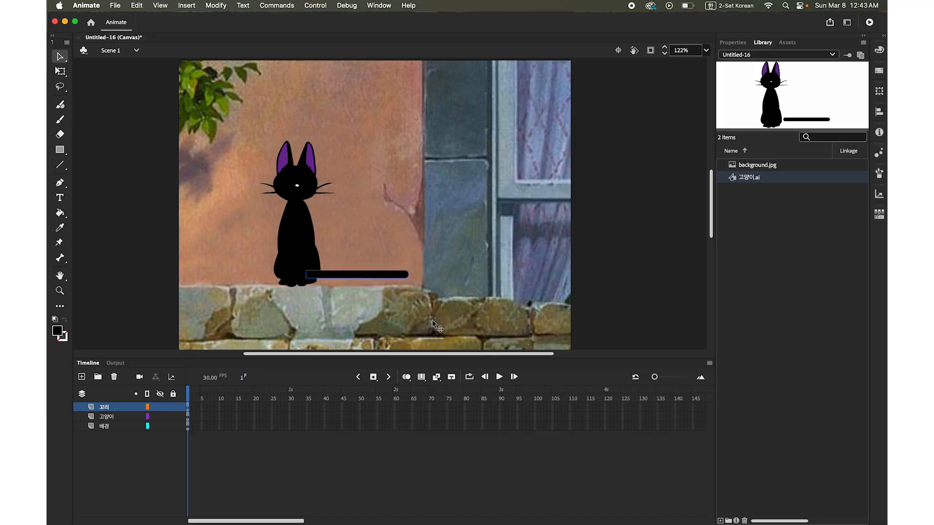
# Build a chain of six connected bones along the tail from its base to its tip with the Bone tool
pyautogui.click(60, 290)
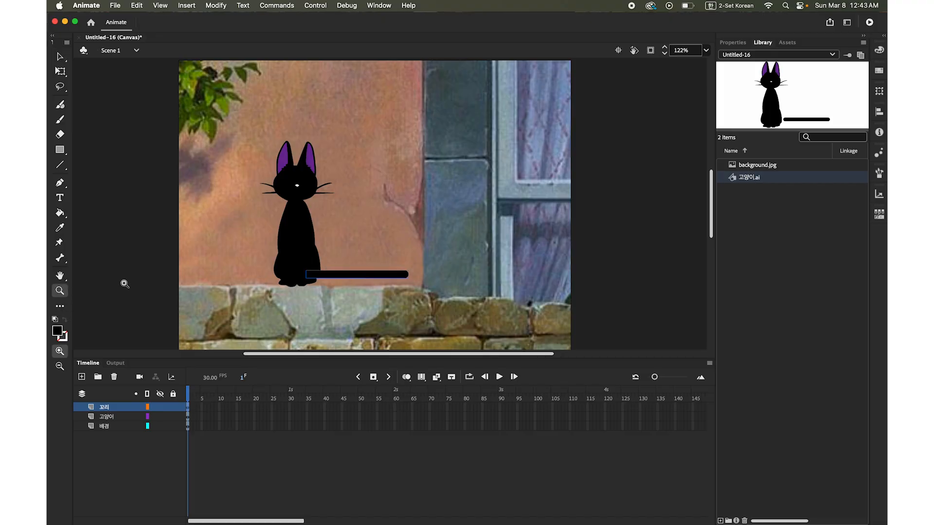
pyautogui.click(317, 279)
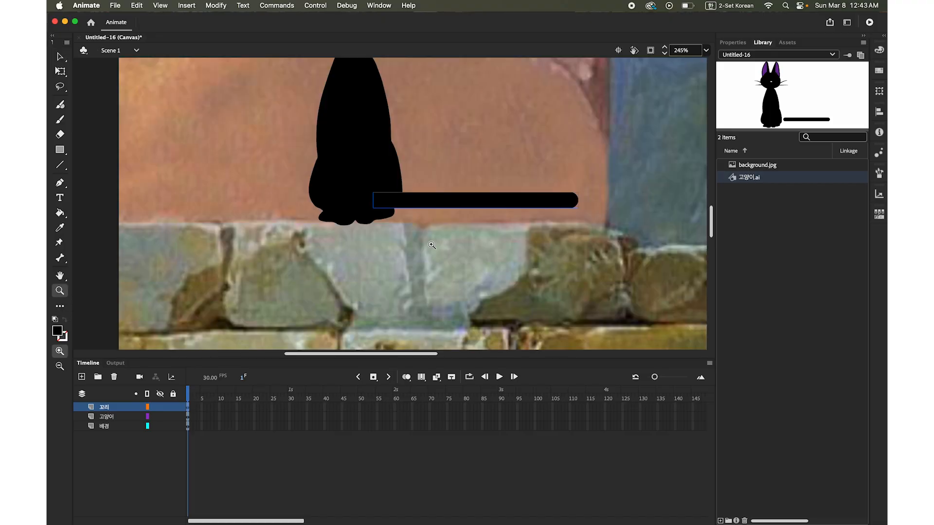
pyautogui.moveTo(433, 241); pyautogui.dragTo(359, 316)
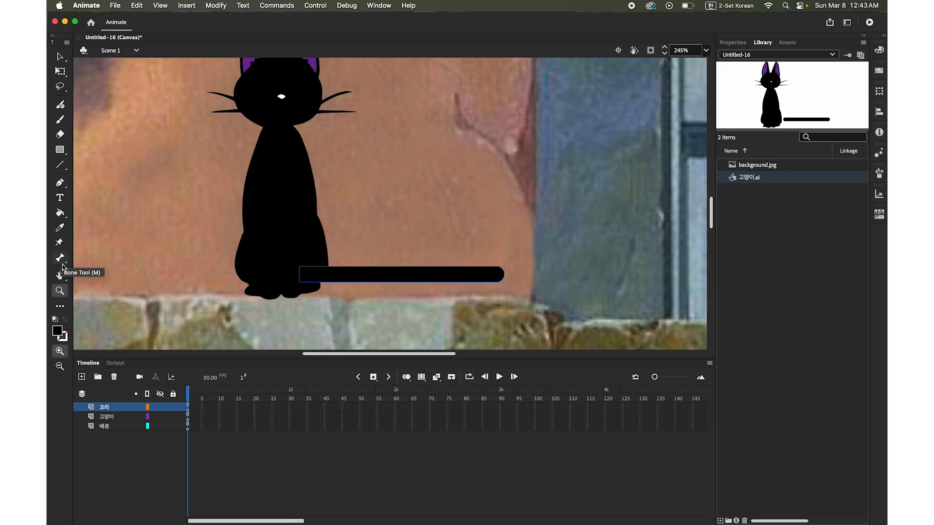
pyautogui.click(61, 309)
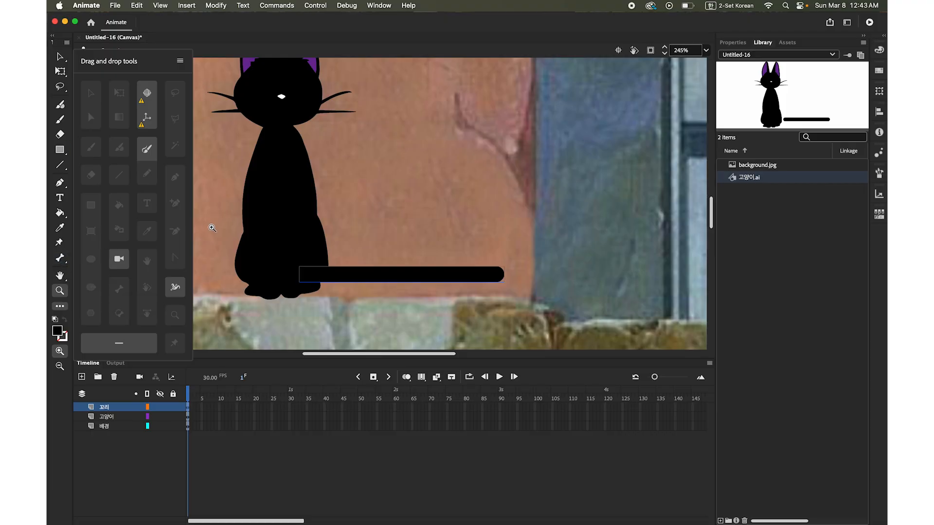
pyautogui.click(212, 228)
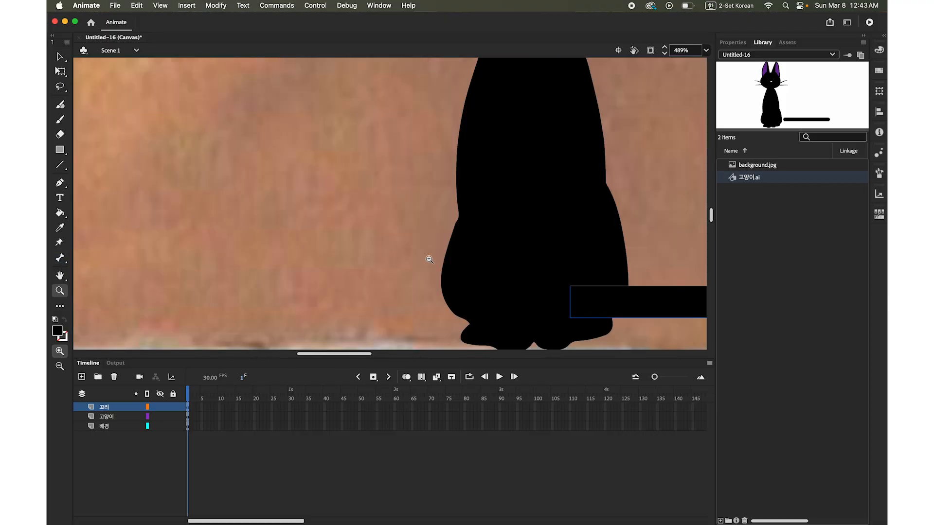
pyautogui.keyDown('alt'); pyautogui.click(470, 261); pyautogui.keyUp('alt')
pyautogui.moveTo(460, 268); pyautogui.dragTo(375, 280)
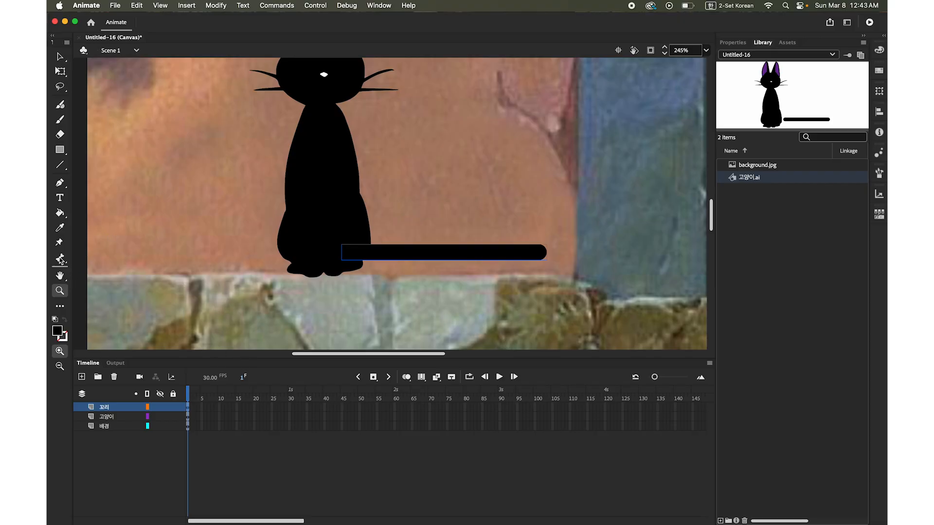
pyautogui.click(61, 259)
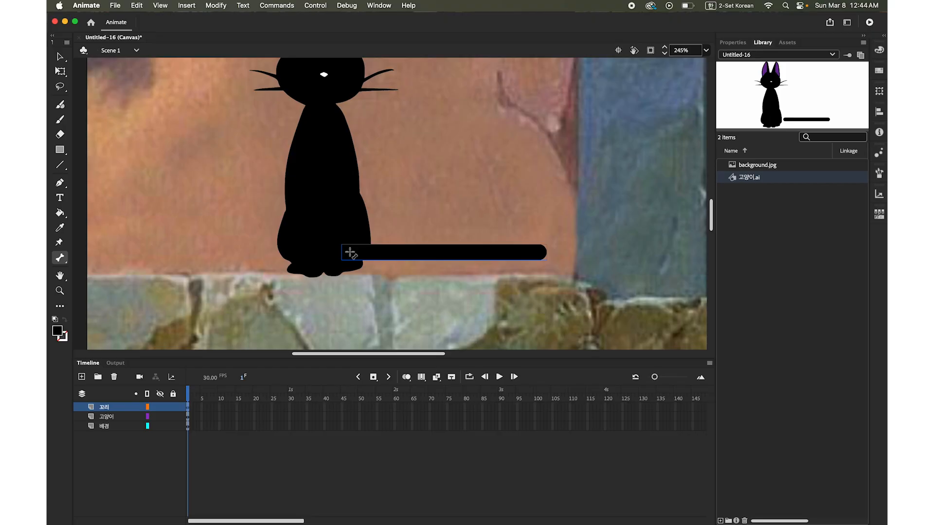
pyautogui.moveTo(351, 252); pyautogui.dragTo(374, 253)
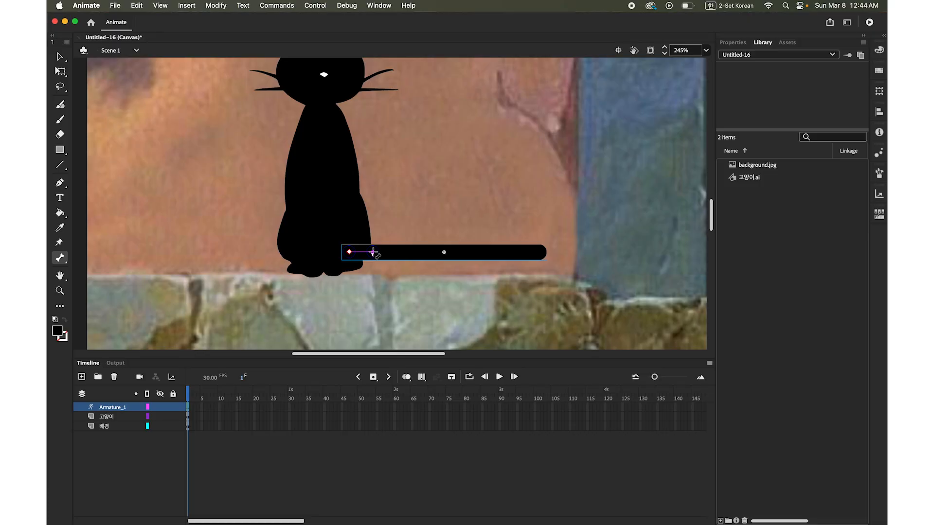
pyautogui.moveTo(373, 252); pyautogui.dragTo(400, 252)
pyautogui.moveTo(399, 252); pyautogui.dragTo(428, 252)
pyautogui.moveTo(428, 252); pyautogui.dragTo(429, 253)
pyautogui.moveTo(429, 252); pyautogui.dragTo(459, 253)
pyautogui.moveTo(457, 252); pyautogui.dragTo(458, 252)
pyautogui.moveTo(457, 252); pyautogui.dragTo(486, 252)
pyautogui.moveTo(486, 252); pyautogui.dragTo(486, 252)
pyautogui.moveTo(487, 253); pyautogui.dragTo(536, 253)
pyautogui.moveTo(536, 252); pyautogui.dragTo(536, 252)
# Pose the tail by its bones so it curves down over the stone wall and ends with a level tip
pyautogui.click(60, 57)
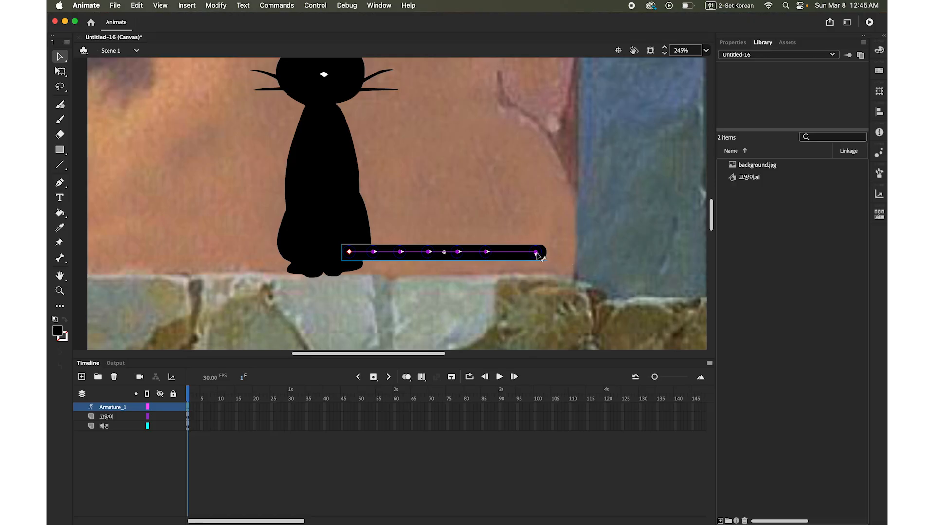
pyautogui.moveTo(537, 254); pyautogui.dragTo(563, 309)
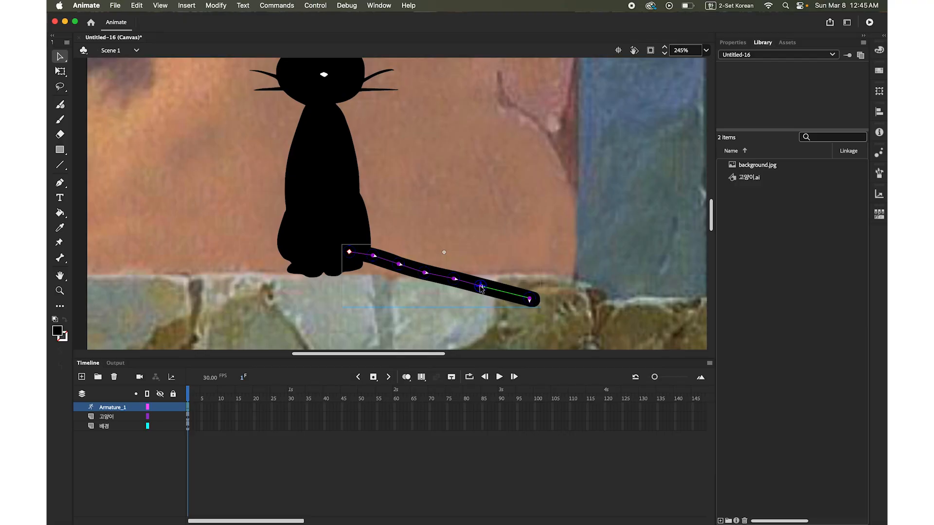
pyautogui.moveTo(482, 288); pyautogui.dragTo(534, 285)
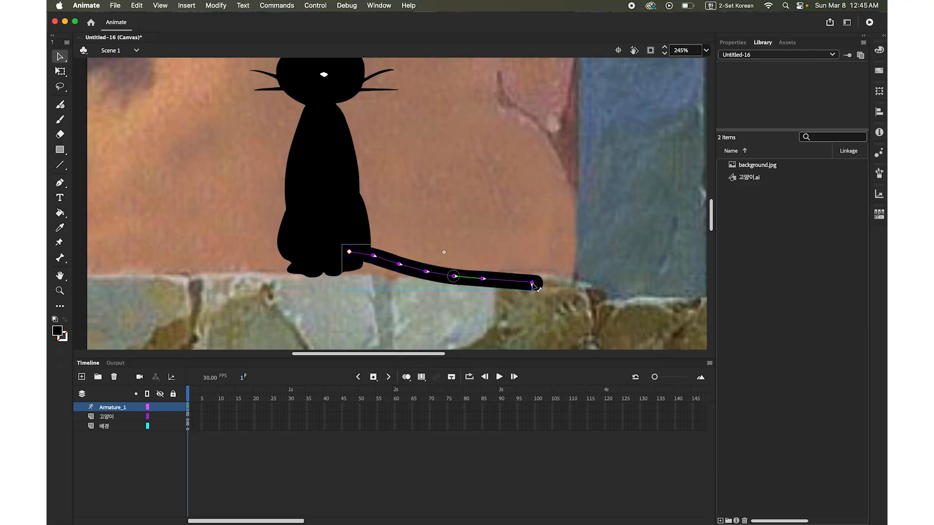
pyautogui.moveTo(533, 284); pyautogui.dragTo(535, 279)
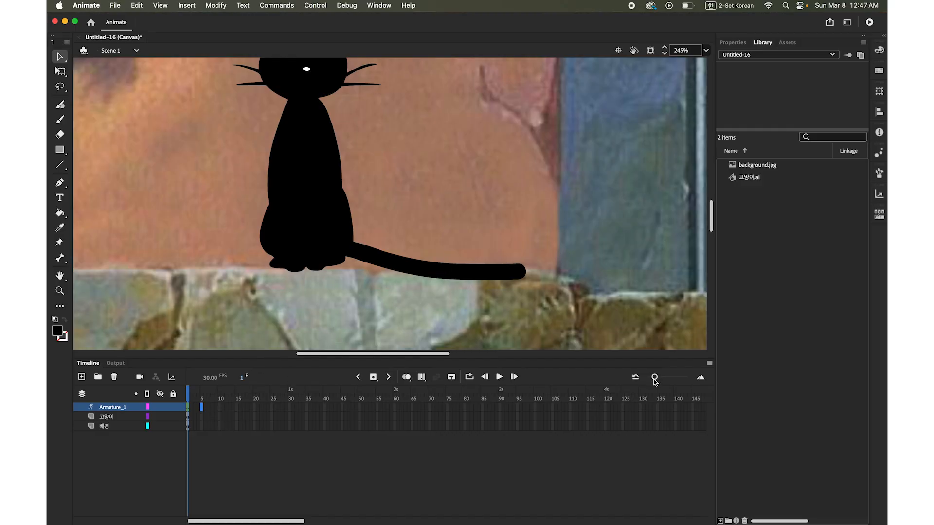
# Add a pose keyframe at frame 5 of the armature layer and bend the tail upward
pyautogui.moveTo(655, 377); pyautogui.dragTo(659, 378)
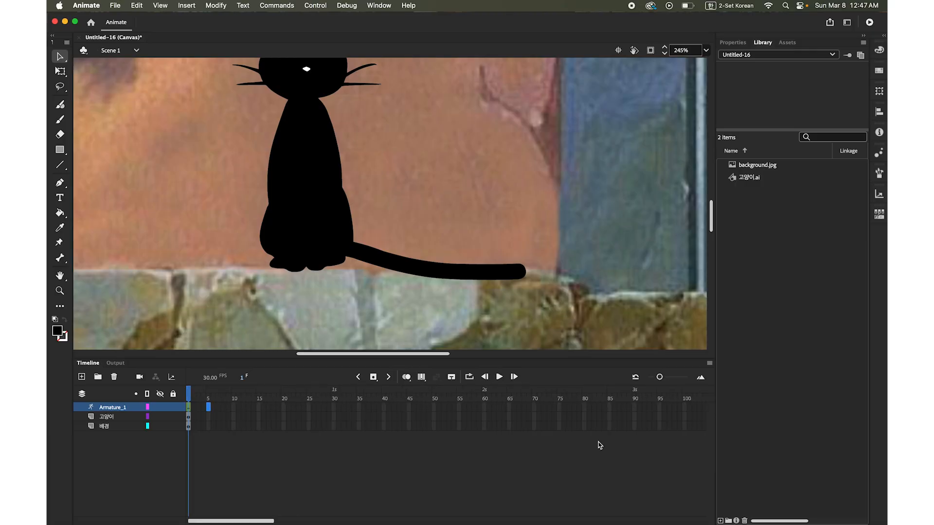
pyautogui.click(373, 377)
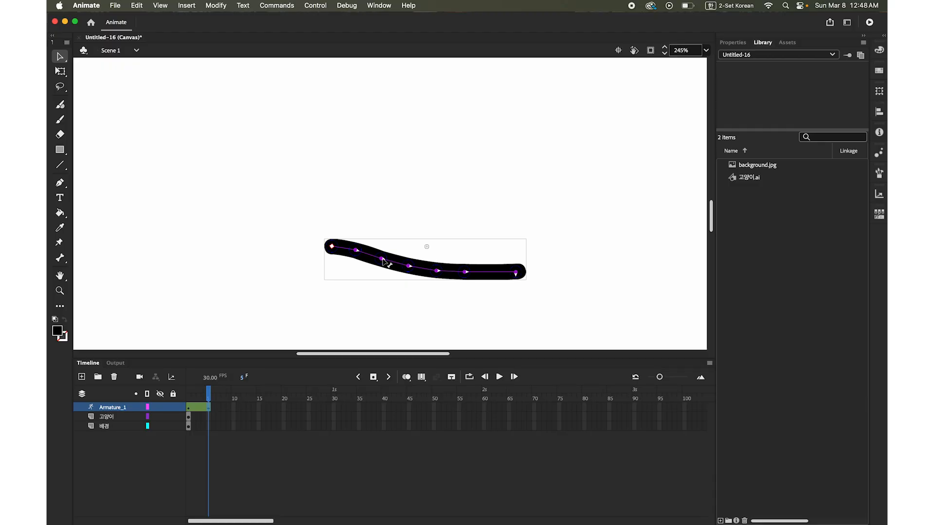
pyautogui.moveTo(383, 259); pyautogui.dragTo(386, 249)
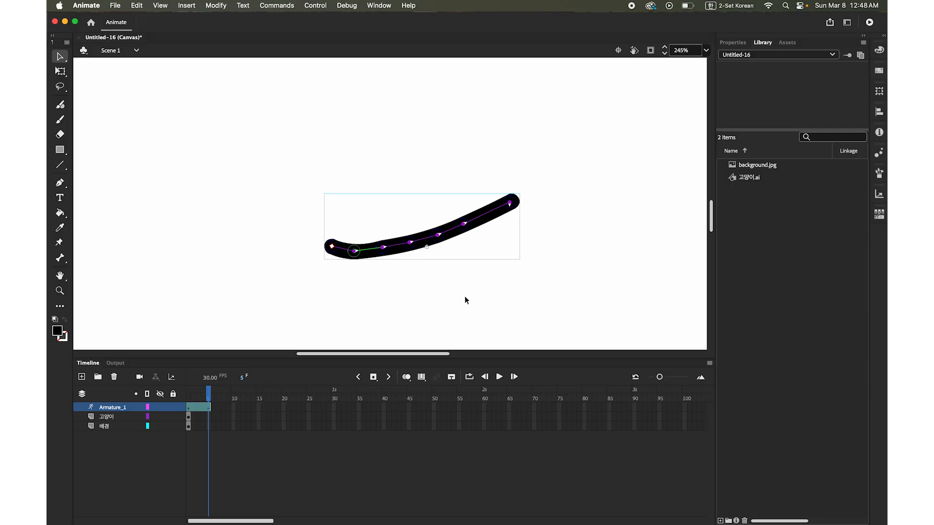
# Add a pose keyframe at frame 10 of the armature layer and raise the tail's middle and tip slightly further
pyautogui.click(234, 407)
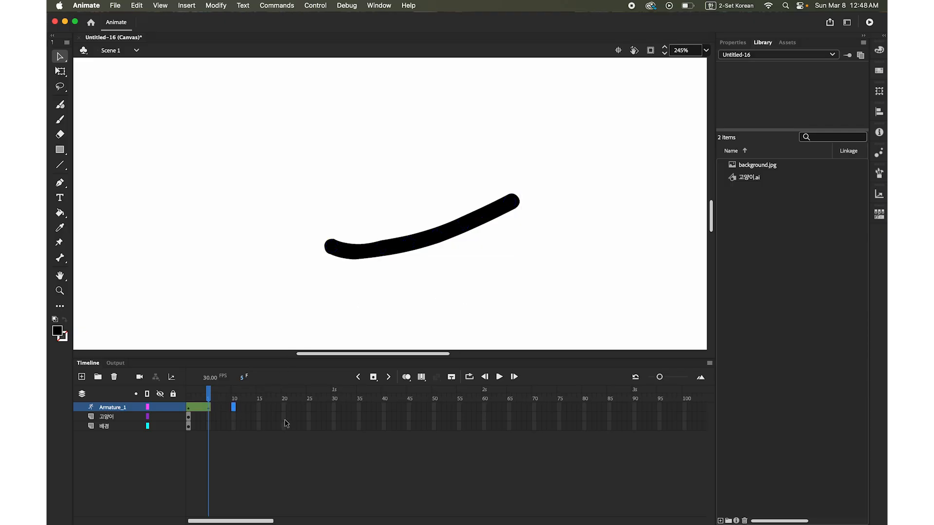
pyautogui.click(374, 377)
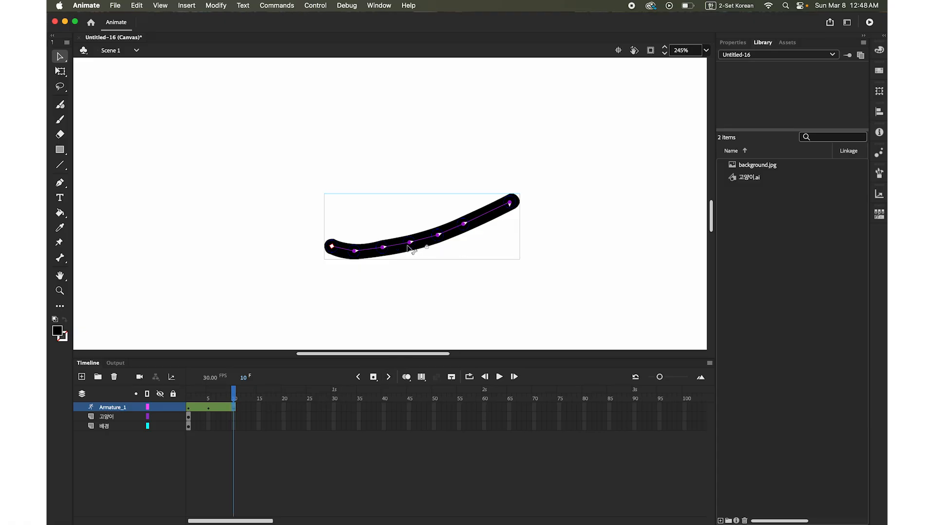
pyautogui.moveTo(415, 246)
pyautogui.mouseDown()
pyautogui.moveTo(412, 237)
pyautogui.moveTo(422, 243)
pyautogui.mouseUp()
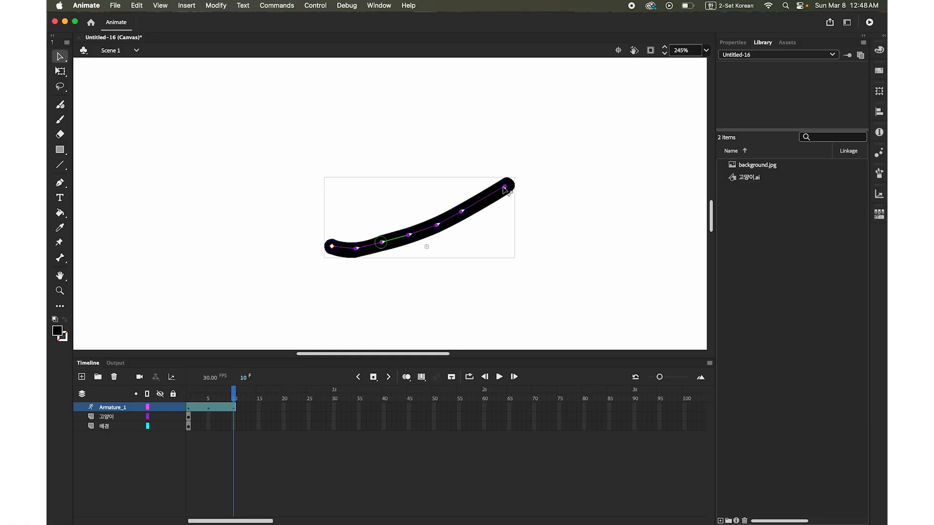
pyautogui.moveTo(505, 188); pyautogui.dragTo(504, 173)
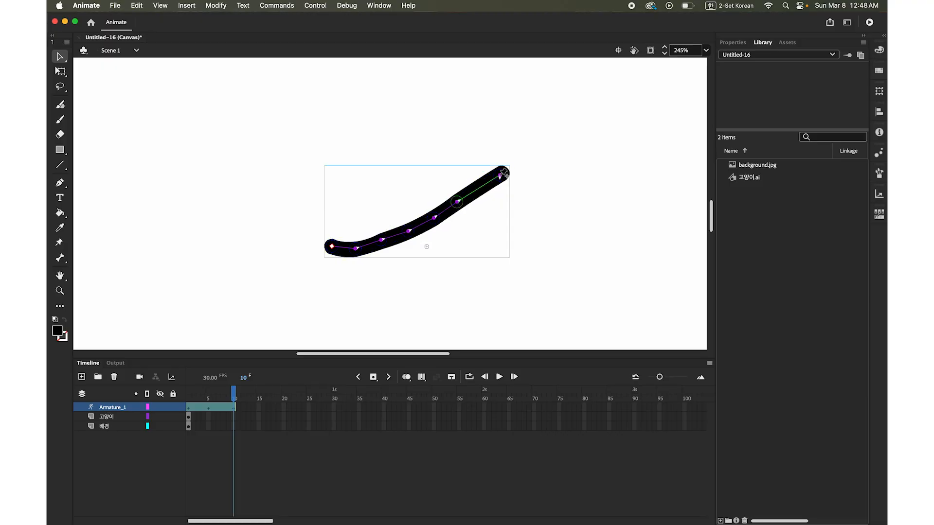
pyautogui.moveTo(234, 397)
pyautogui.mouseDown()
pyautogui.moveTo(203, 397)
pyautogui.moveTo(228, 397)
pyautogui.mouseUp()
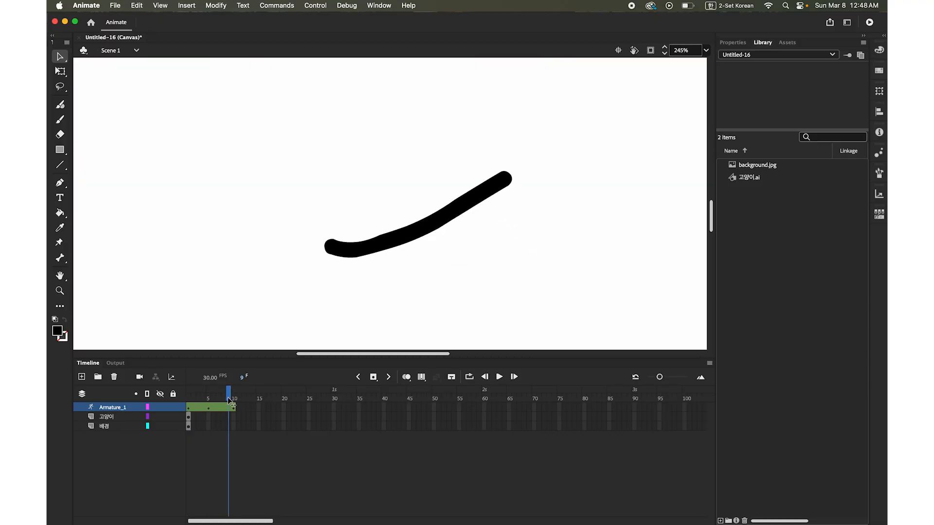
# Add a pose keyframe at frame 15 of the armature layer, swing the tail steeply upward, and return to frame 1
pyautogui.click(259, 409)
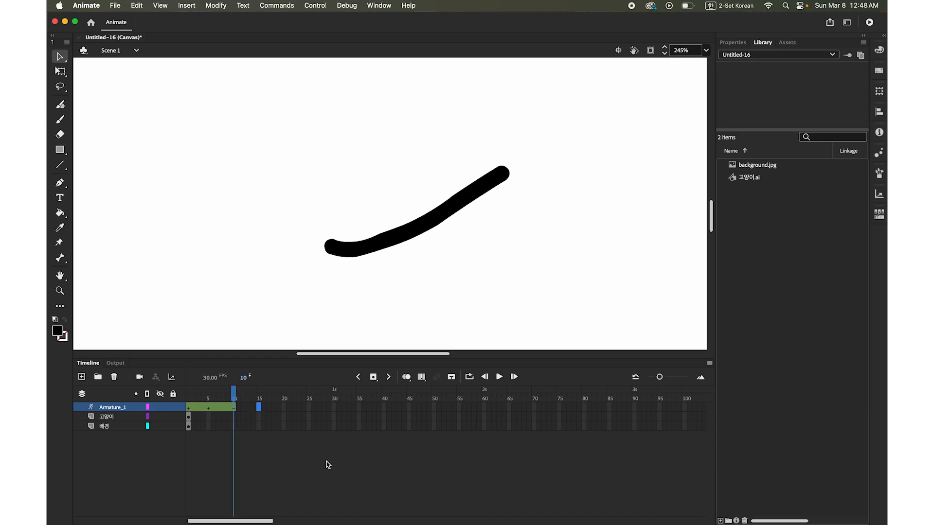
pyautogui.click(374, 378)
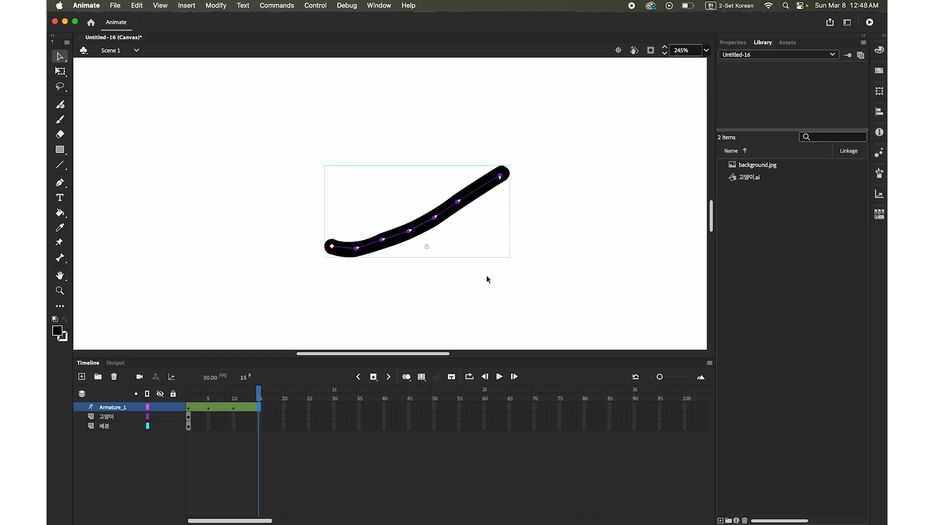
pyautogui.moveTo(500, 177); pyautogui.dragTo(476, 136)
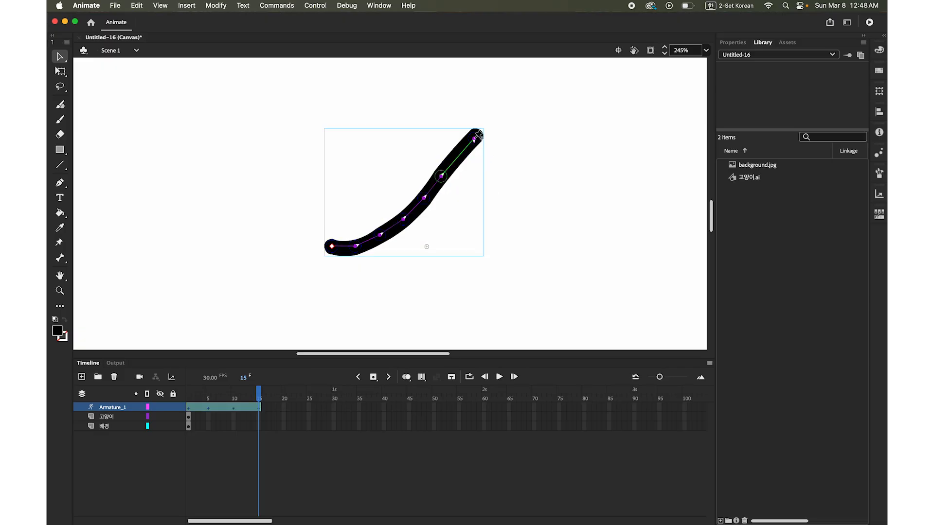
pyautogui.moveTo(474, 132); pyautogui.dragTo(471, 128)
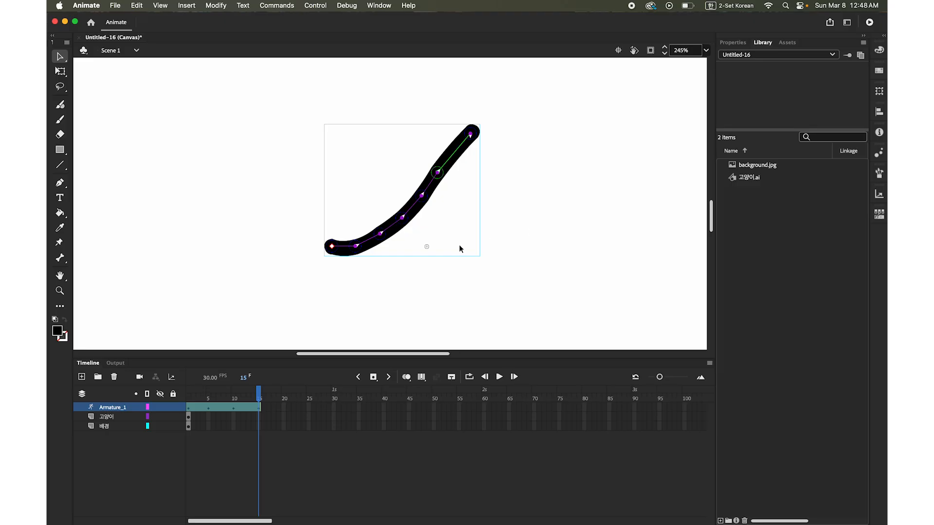
pyautogui.moveTo(260, 396)
pyautogui.mouseDown()
pyautogui.moveTo(189, 396)
pyautogui.moveTo(258, 396)
pyautogui.moveTo(189, 409)
pyautogui.moveTo(263, 411)
pyautogui.mouseUp()
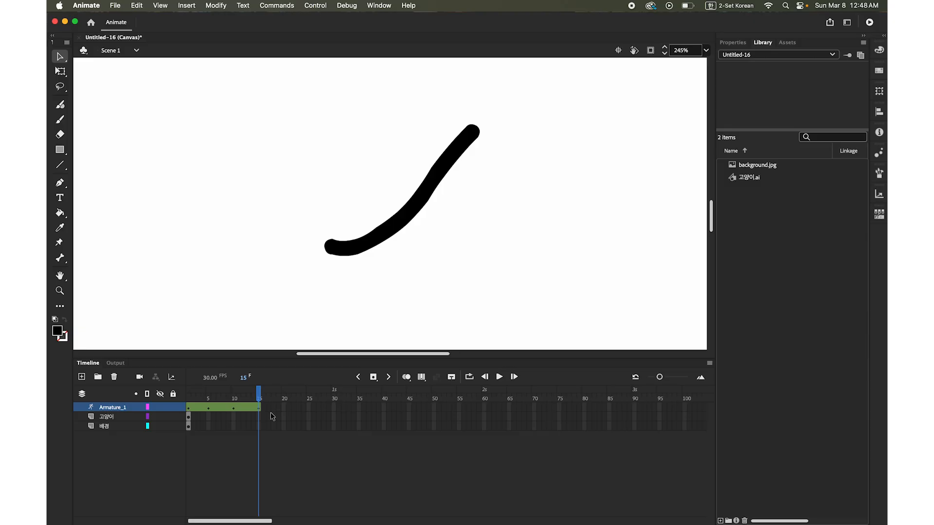
pyautogui.click(189, 412)
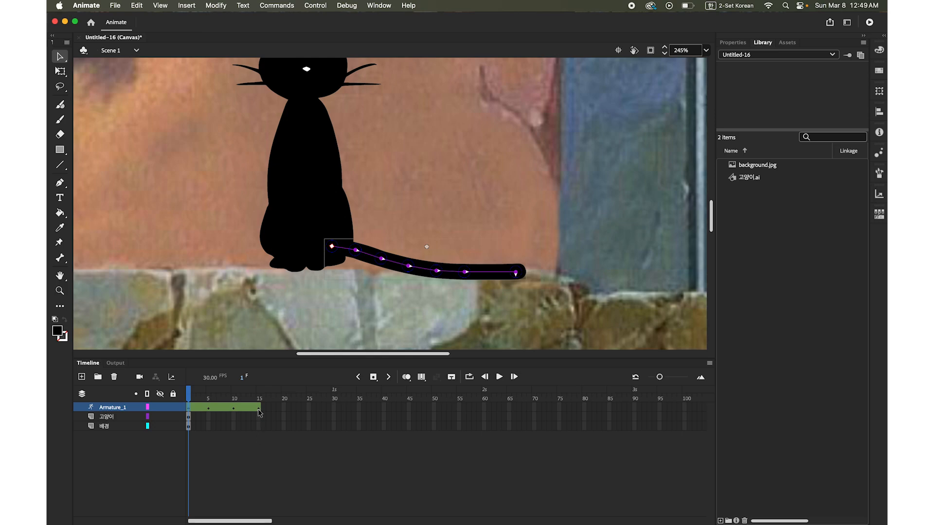
# Duplicate the armature layer's pose span of frames 1 to 15 directly behind itself at frames 16 to 30
pyautogui.click(259, 412)
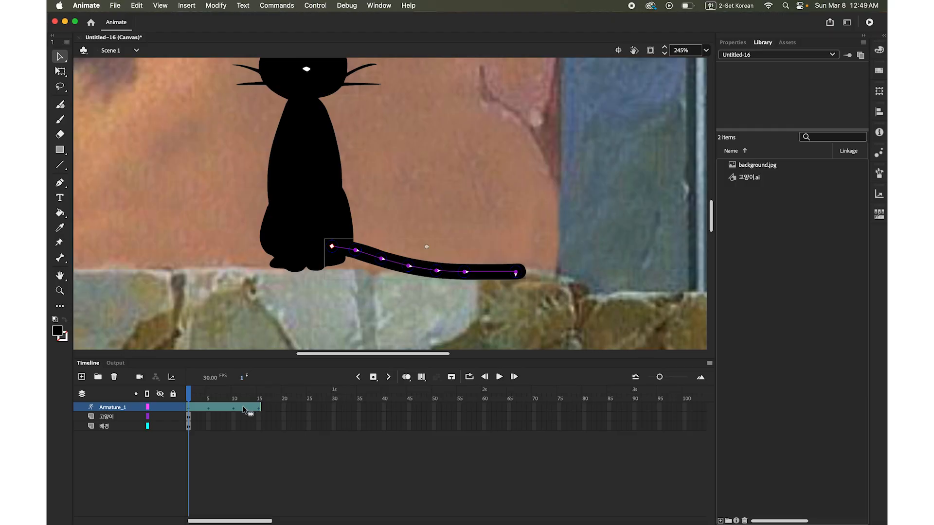
pyautogui.click(199, 408)
pyautogui.moveTo(203, 410); pyautogui.dragTo(275, 412)
pyautogui.click(274, 411)
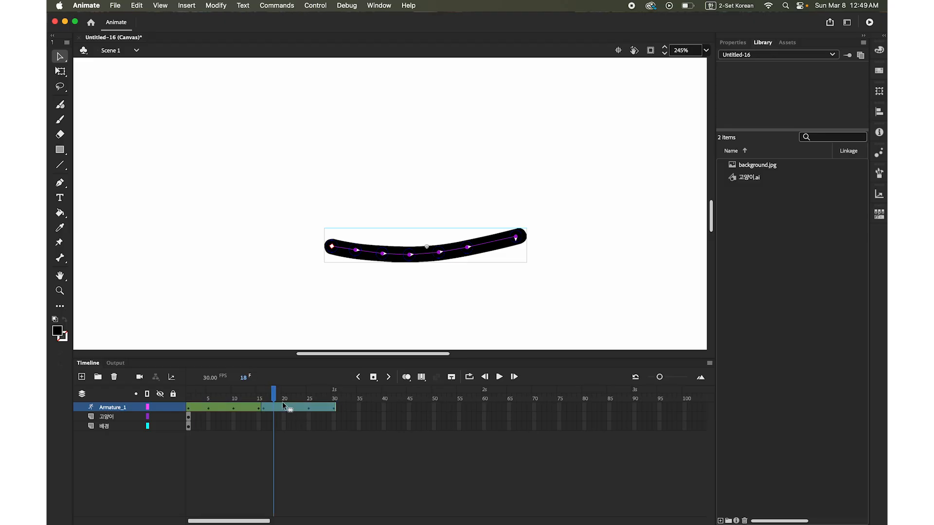
pyautogui.moveTo(274, 395); pyautogui.dragTo(174, 397)
pyautogui.moveTo(214, 398)
pyautogui.mouseDown()
pyautogui.moveTo(310, 412)
pyautogui.moveTo(279, 411)
pyautogui.mouseUp()
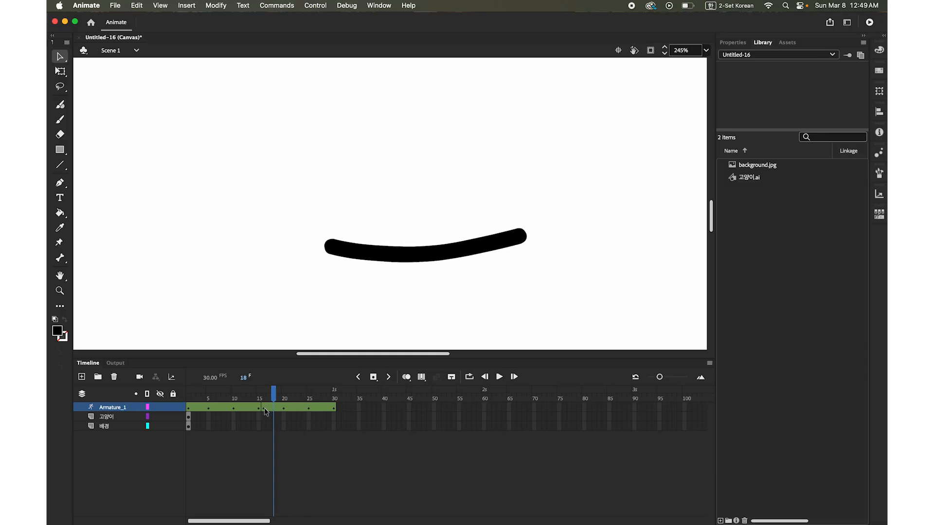
# Reverse the frames of the duplicated armature span at frames 16 to 30 and play the animation from frame 1
pyautogui.click(265, 408)
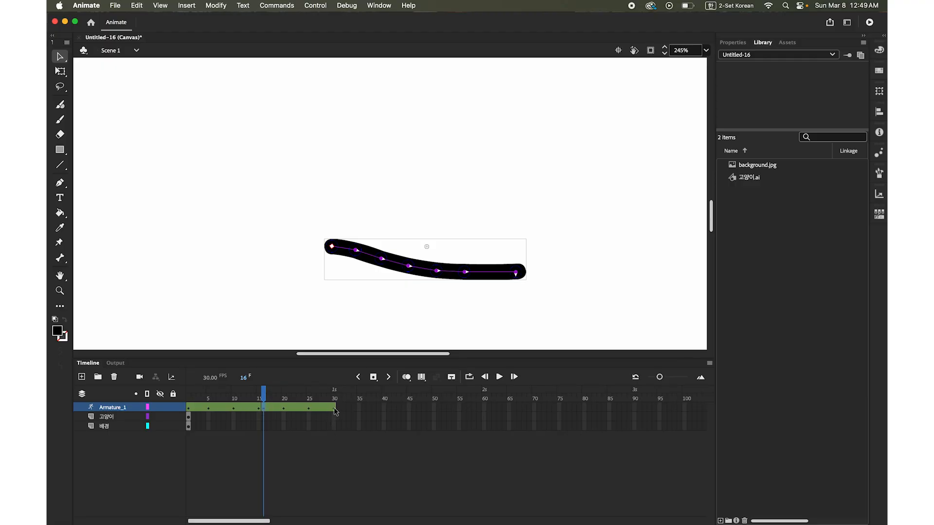
pyautogui.click(312, 410)
pyautogui.rightClick(297, 411)
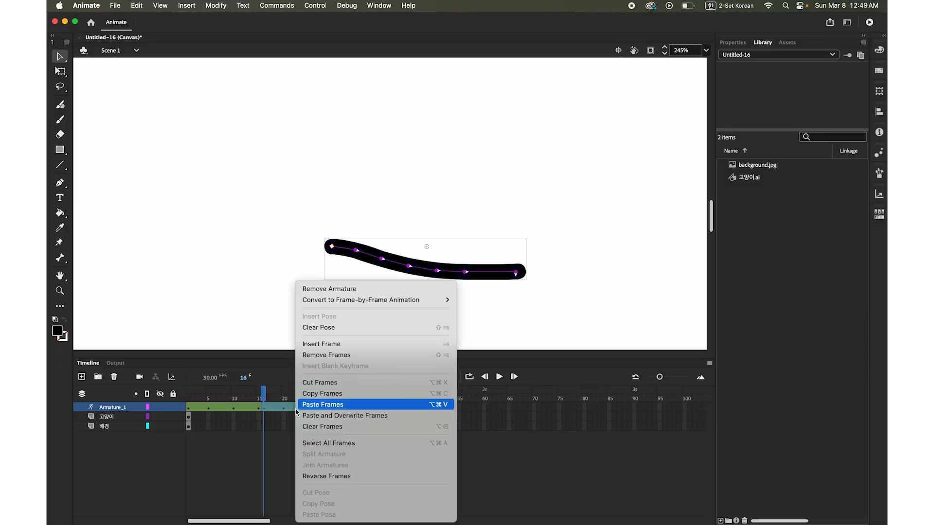
pyautogui.click(339, 477)
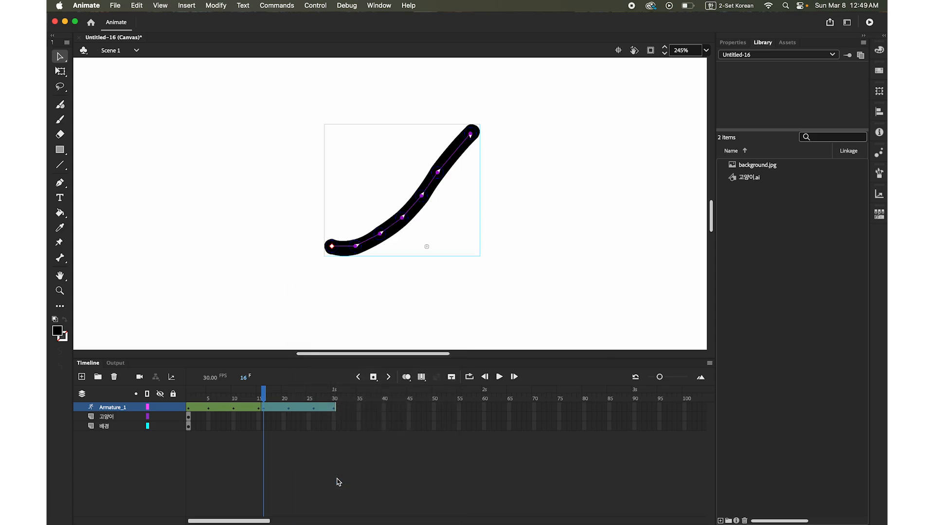
pyautogui.moveTo(265, 395); pyautogui.dragTo(174, 390)
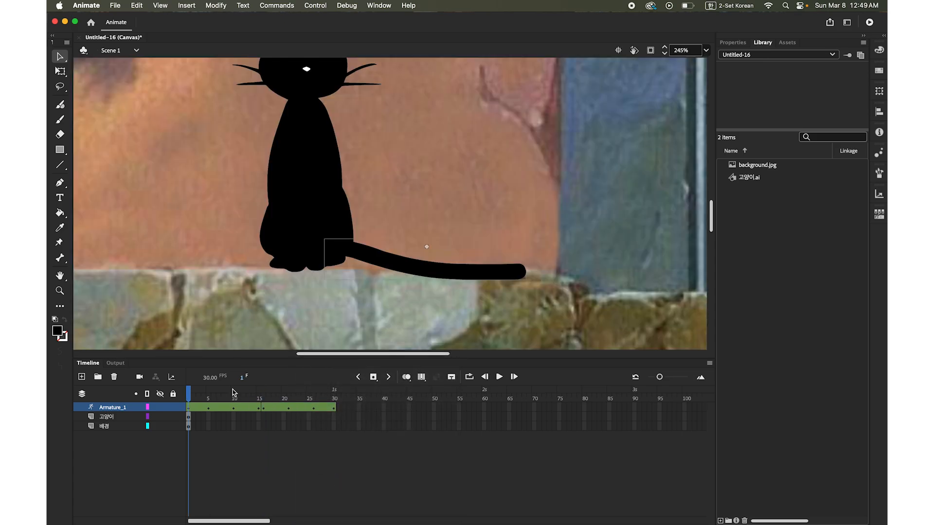
pyautogui.click(500, 377)
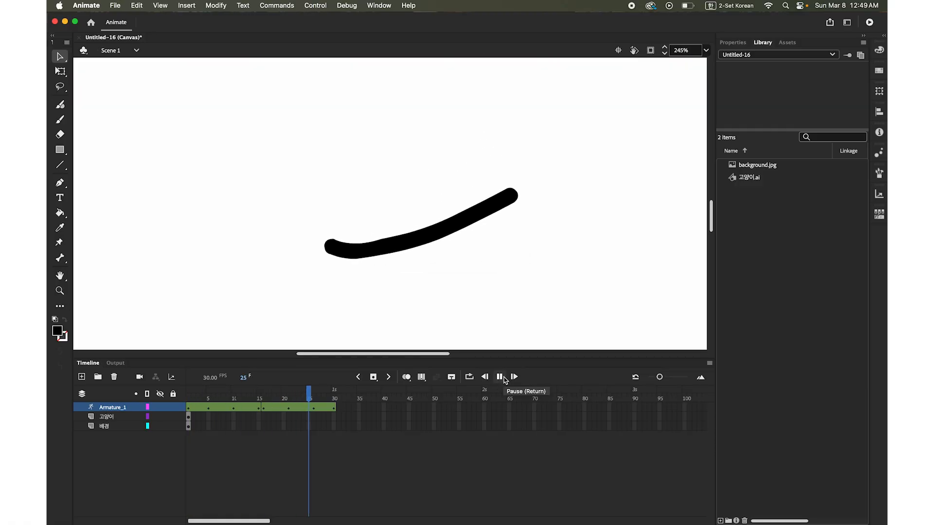
pyautogui.click(500, 377)
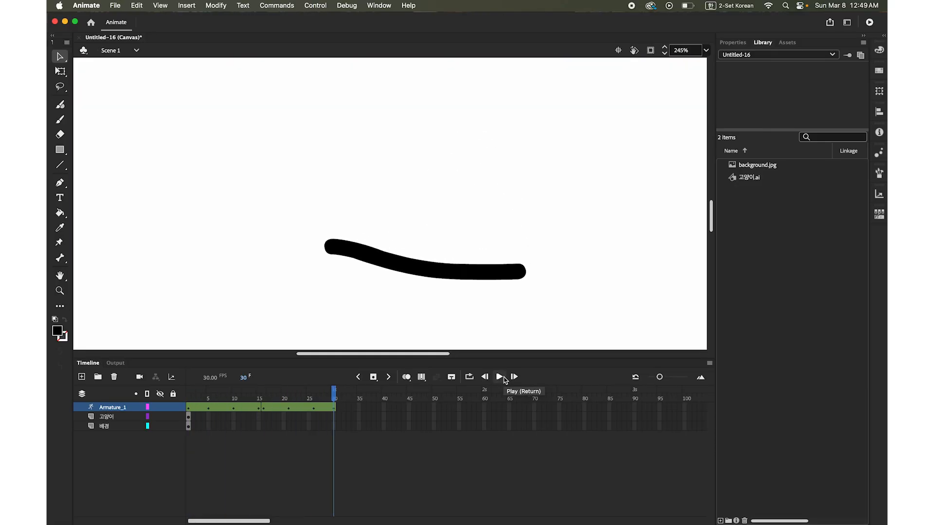
# Extend the 고양이 and 배경 layers to frame 30 by inserting frames
pyautogui.click(335, 417)
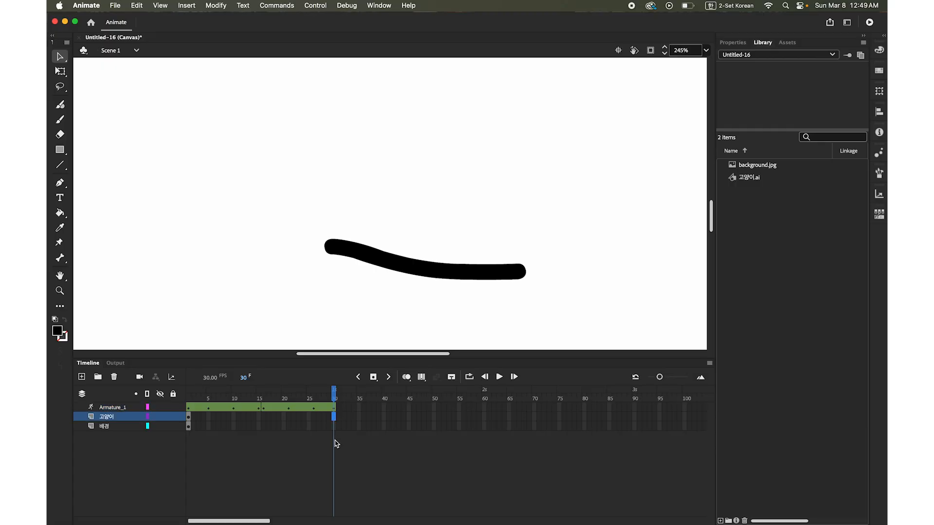
pyautogui.keyDown('shift'); pyautogui.click(335, 426); pyautogui.keyUp('shift')
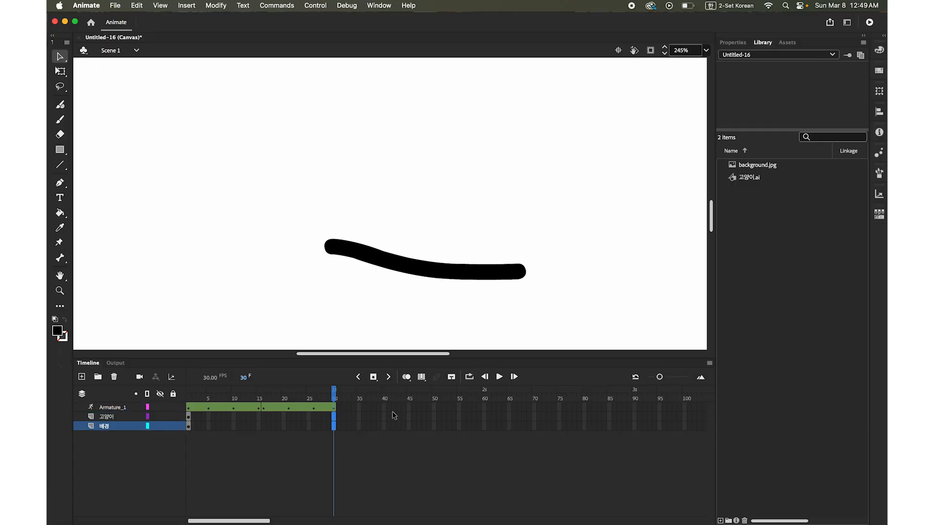
pyautogui.click(373, 378)
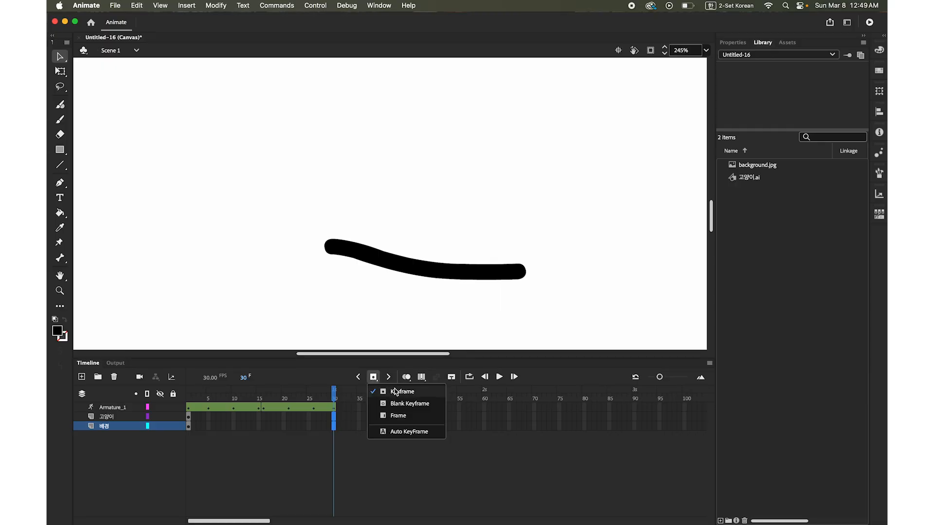
pyautogui.click(398, 417)
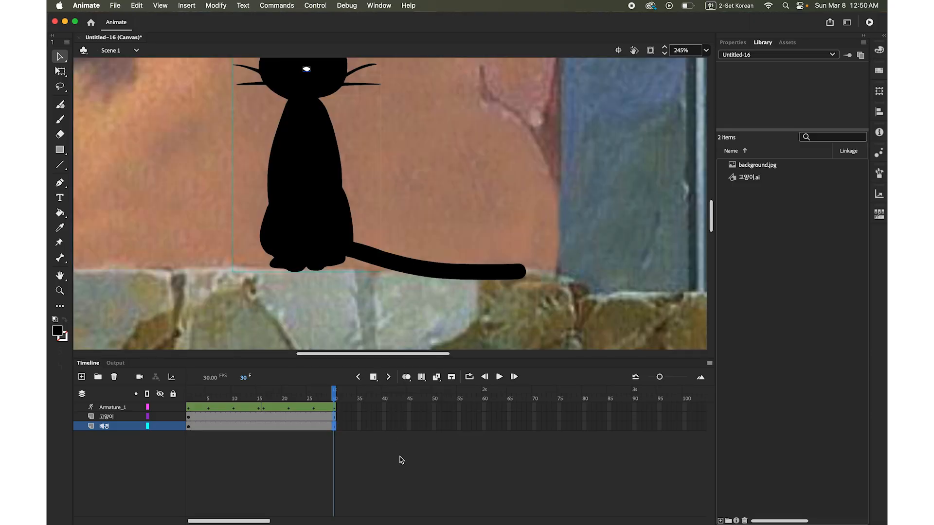
# Fit the whole stage in the view and play the tail animation from frame 1
pyautogui.doubleClick(59, 277)
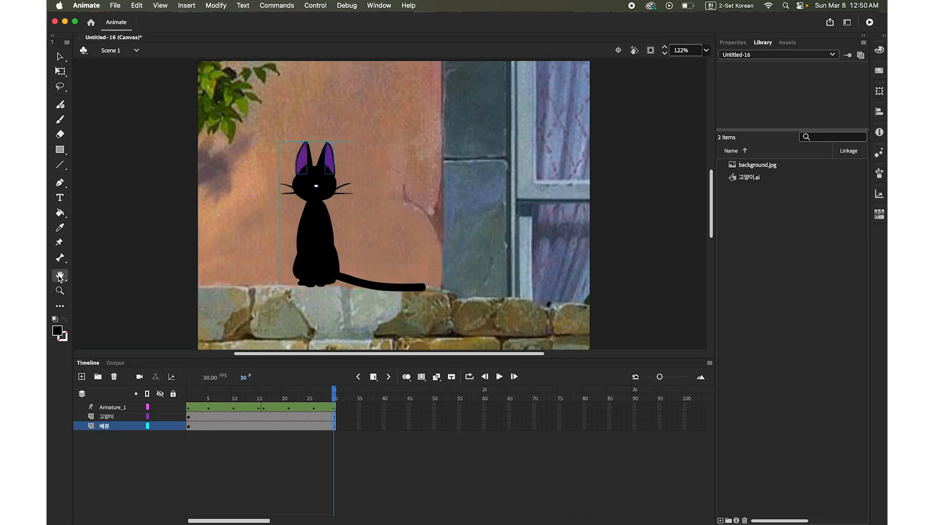
pyautogui.moveTo(335, 393); pyautogui.dragTo(162, 378)
pyautogui.click(500, 379)
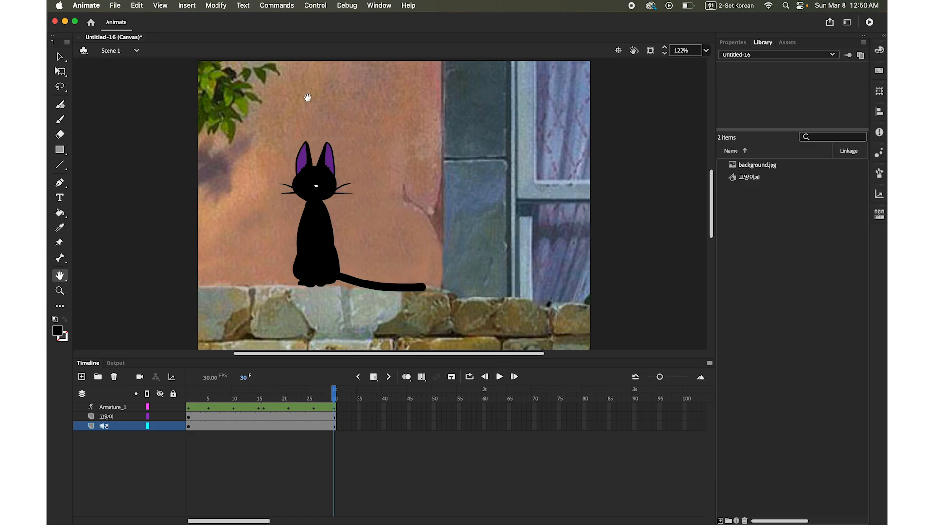
# Test the movie in the browser, then return to Animate
pyautogui.click(317, 5)
pyautogui.moveTo(354, 121)
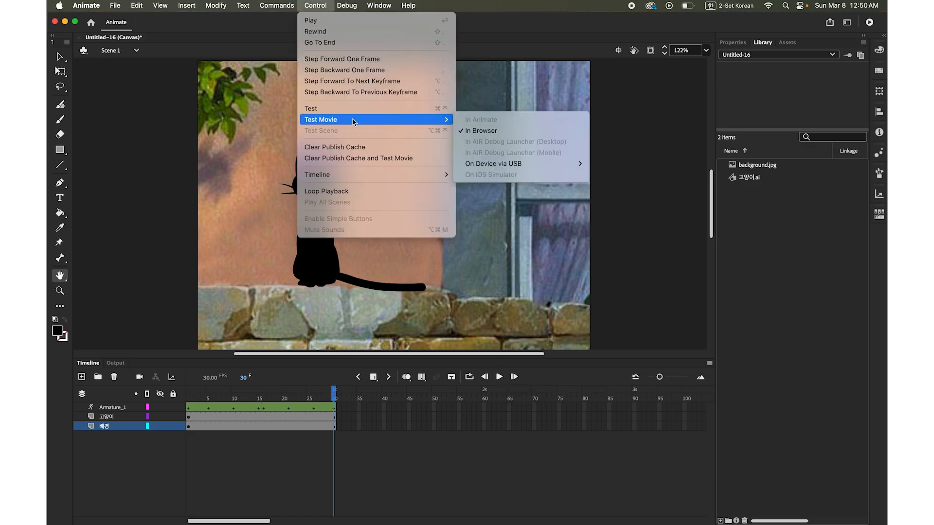
pyautogui.click(495, 130)
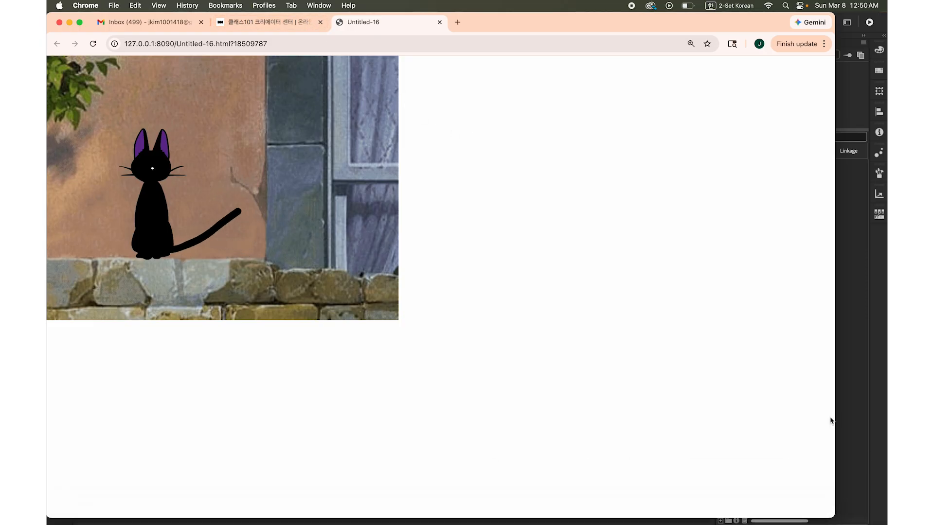
pyautogui.click(848, 416)
pyautogui.click(88, 363)
# Set the document's stage color to black (#000000)
pyautogui.click(60, 57)
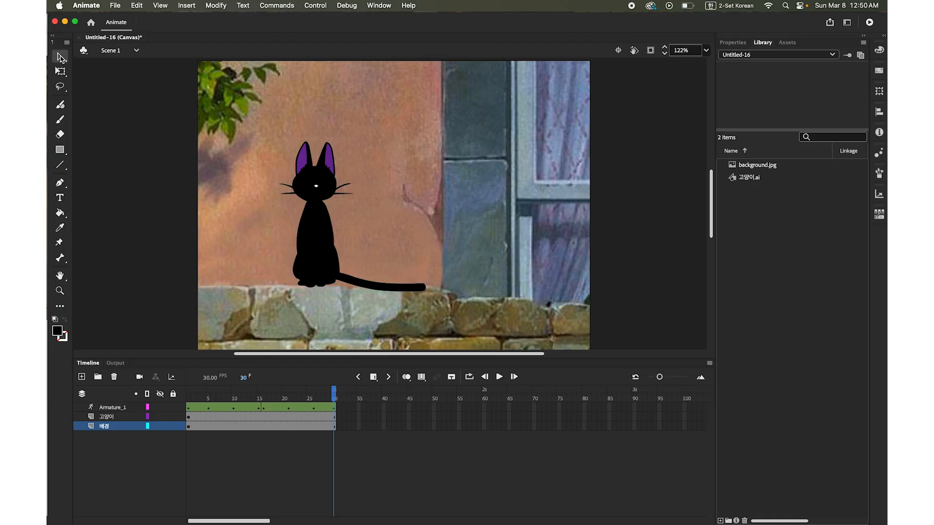
pyautogui.click(742, 47)
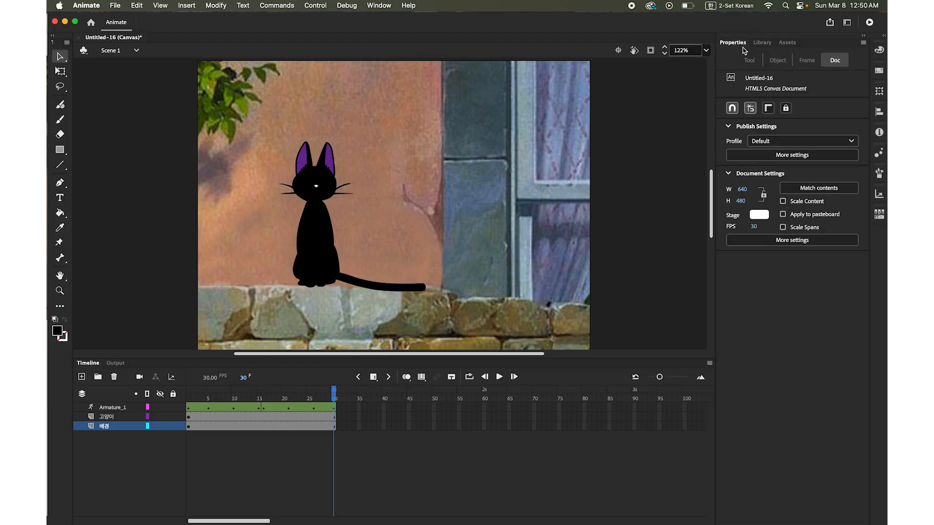
pyautogui.click(764, 219)
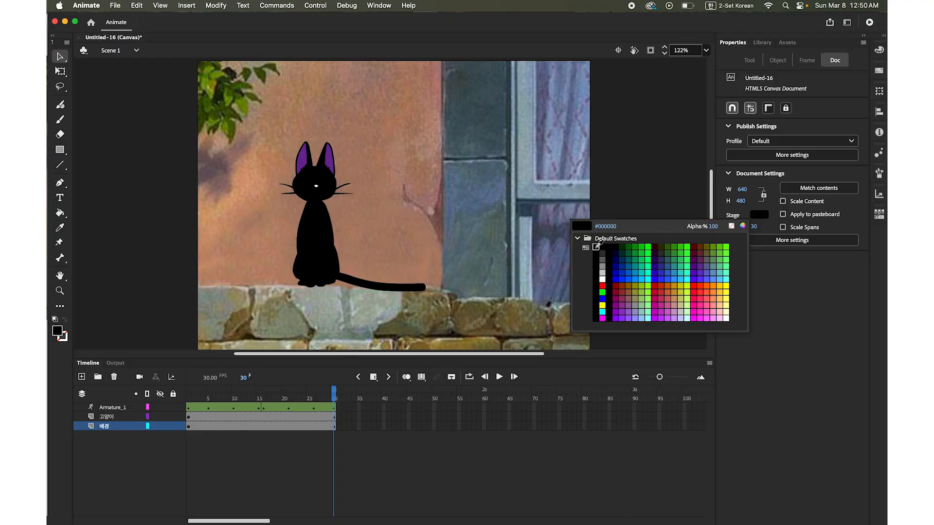
pyautogui.click(597, 250)
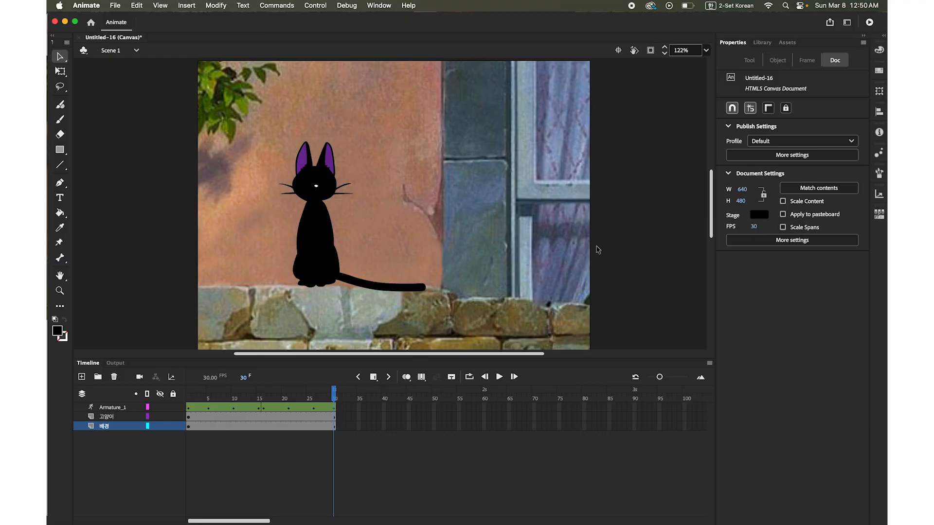
# Create a new Movie Clip symbol named 눈 in the library root
pyautogui.click(762, 42)
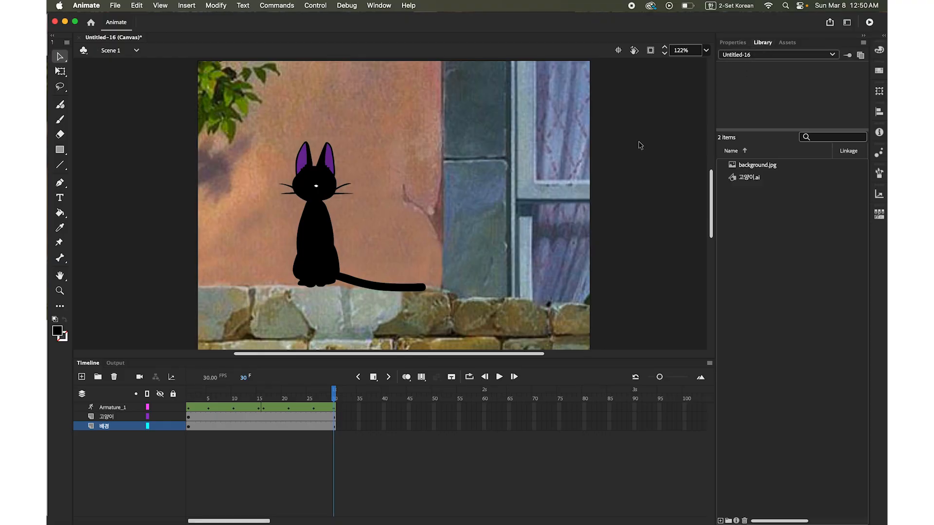
pyautogui.click(187, 6)
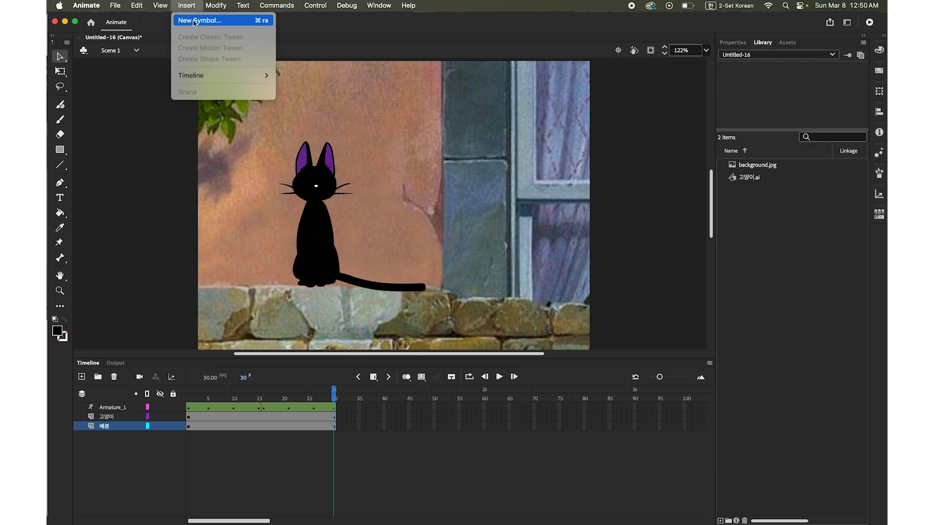
pyautogui.click(194, 22)
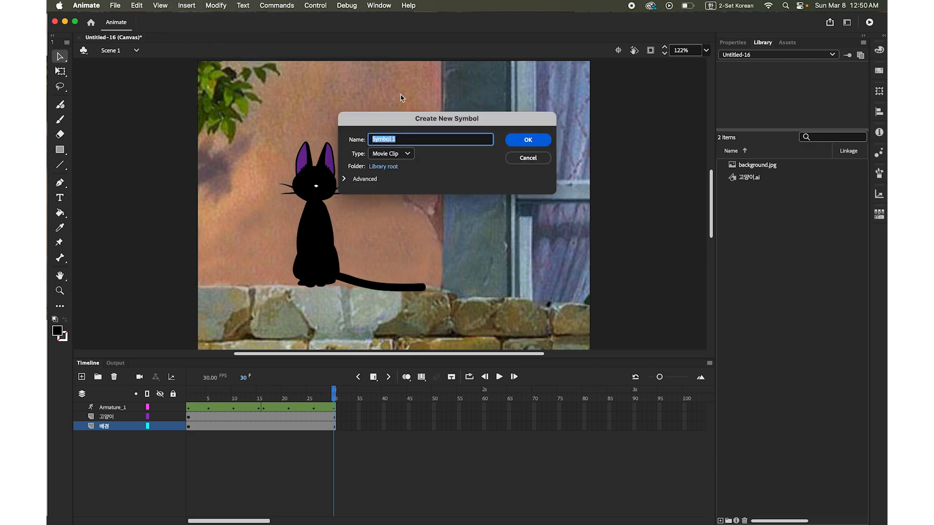
pyautogui.write('ㅂ')
pyautogui.click(392, 155)
pyautogui.click(464, 168)
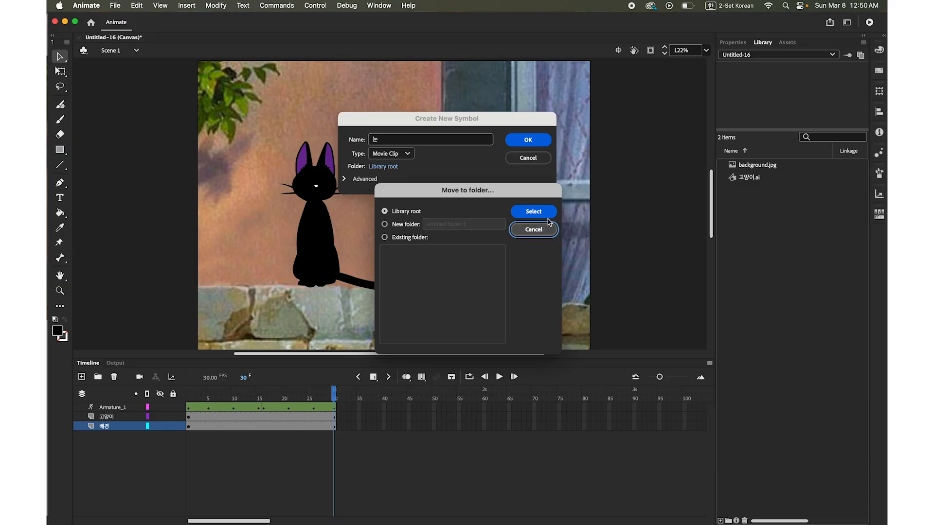
pyautogui.click(538, 231)
pyautogui.click(529, 140)
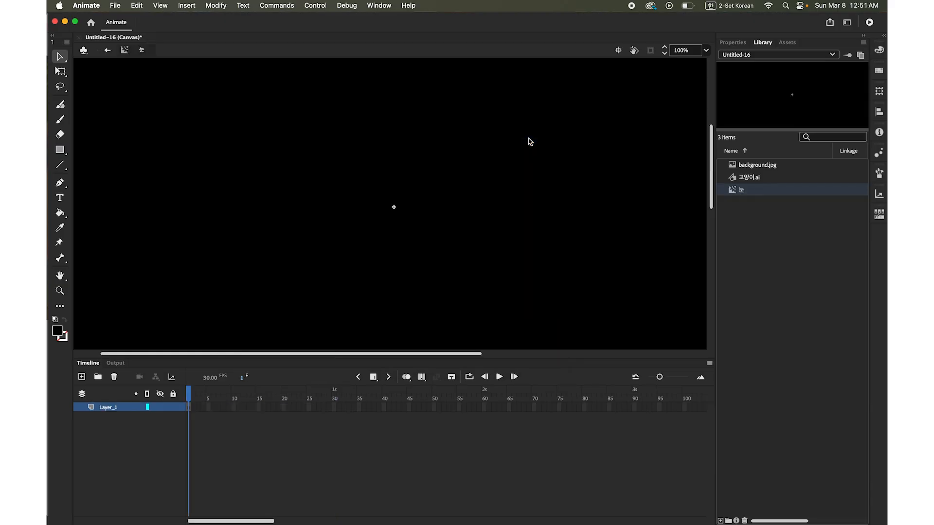
# Draw a white filled circle with the Oval tool, starting from the 눈 symbol's registration point
pyautogui.moveTo(467, 200); pyautogui.dragTo(367, 144)
pyautogui.click(62, 152)
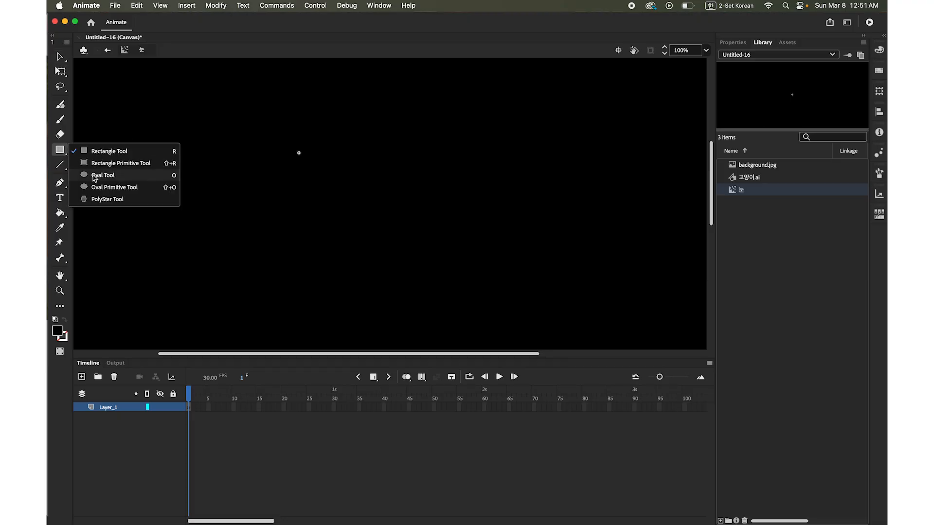
pyautogui.click(94, 176)
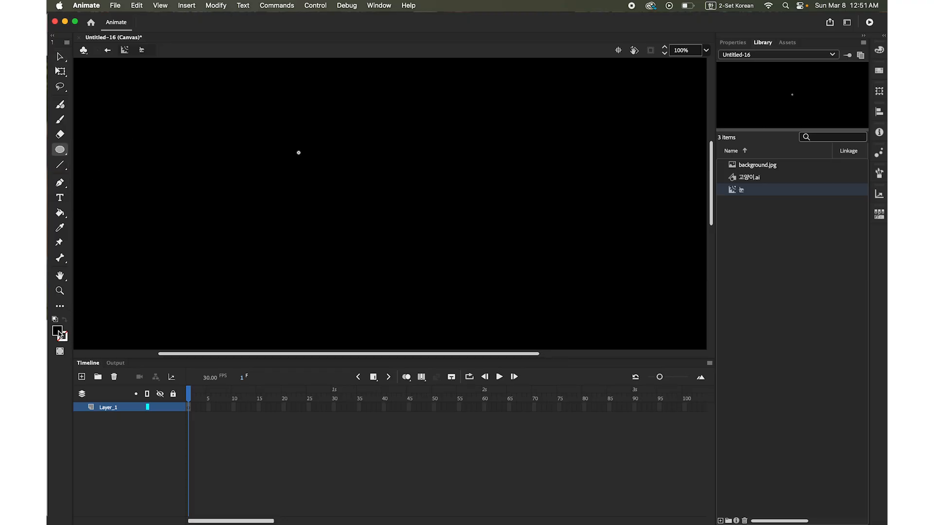
pyautogui.click(59, 335)
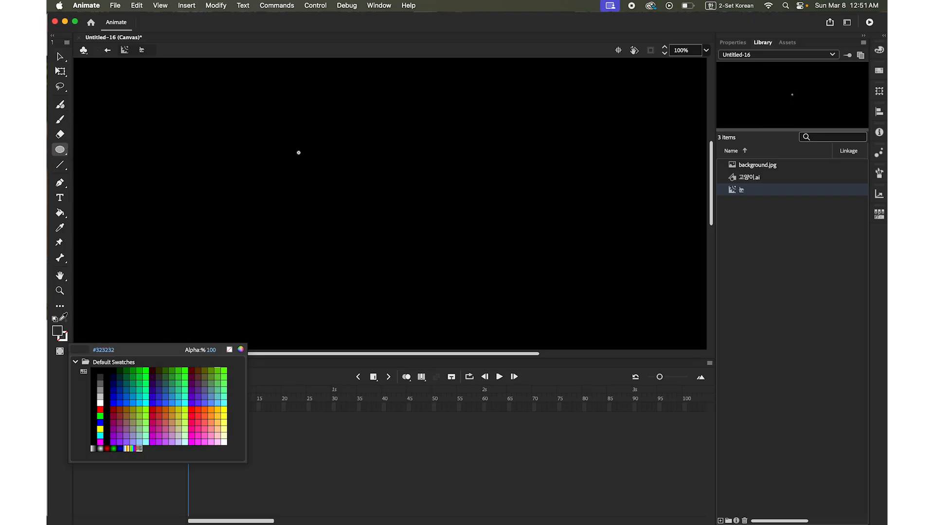
pyautogui.click(100, 403)
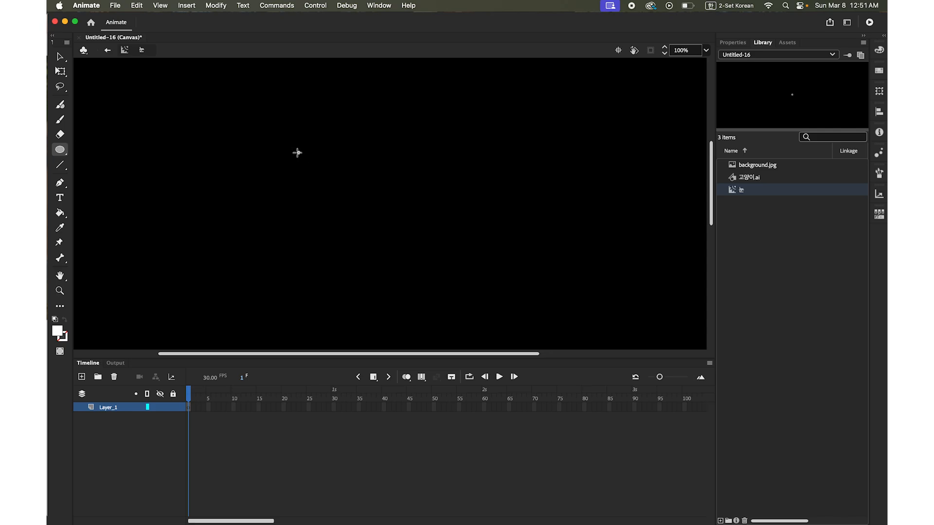
pyautogui.moveTo(299, 153); pyautogui.dragTo(348, 194)
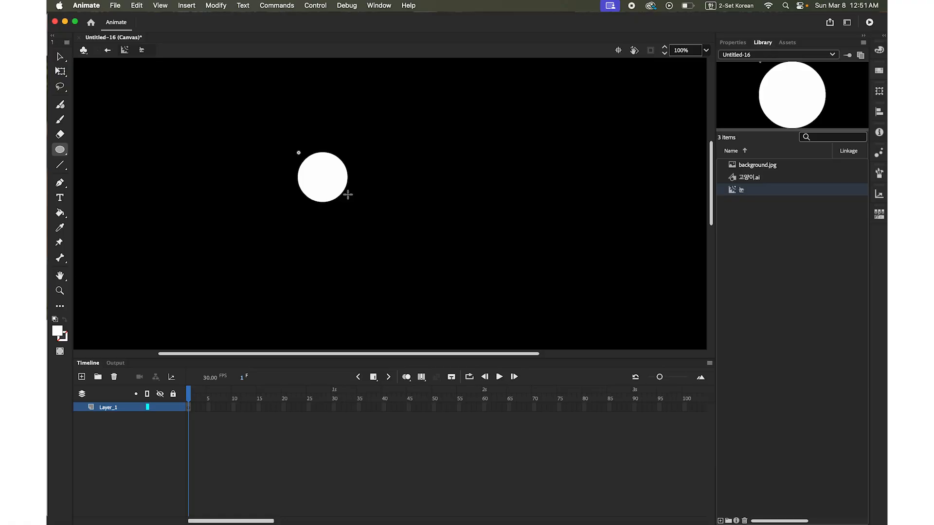
# Rename the circle's layer to 흰자 and add a new layer above it
pyautogui.click(60, 56)
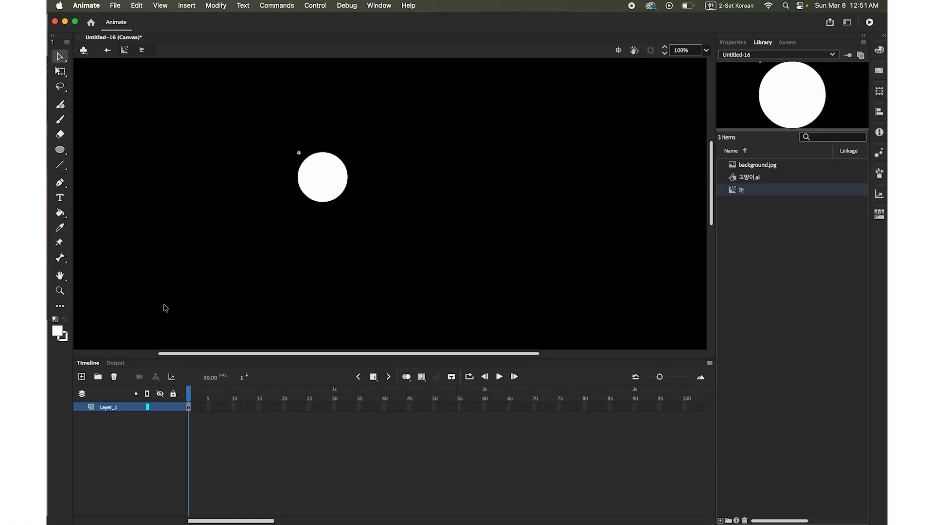
pyautogui.doubleClick(107, 407)
pyautogui.click(745, 3)
pyautogui.click(744, 3)
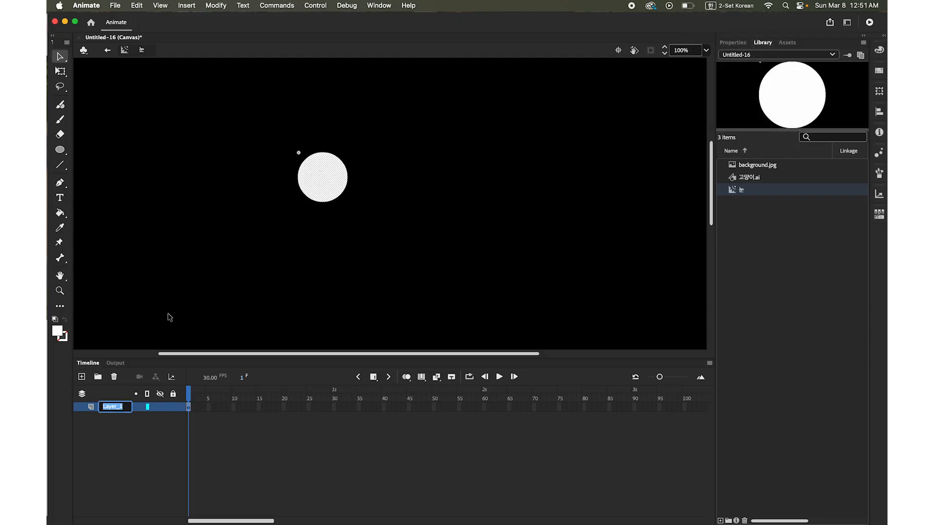
pyautogui.write('혀')
pyautogui.write('자')
pyautogui.press('Return')
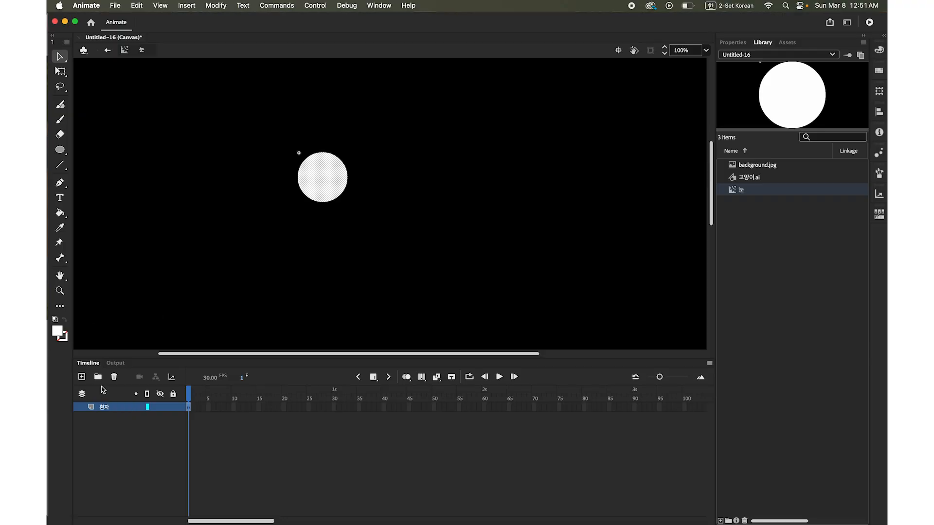
pyautogui.click(82, 377)
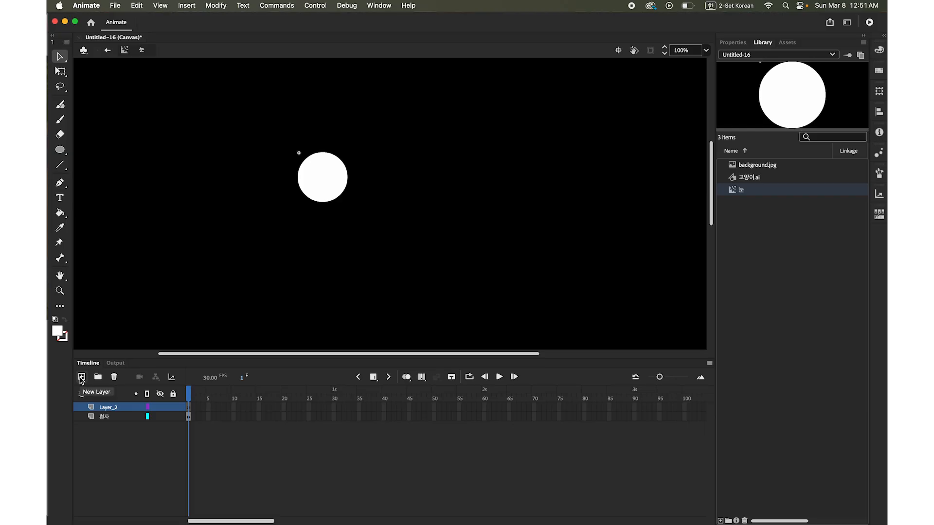
# Rename the new layer above 흰자 as 검은자
pyautogui.doubleClick(107, 408)
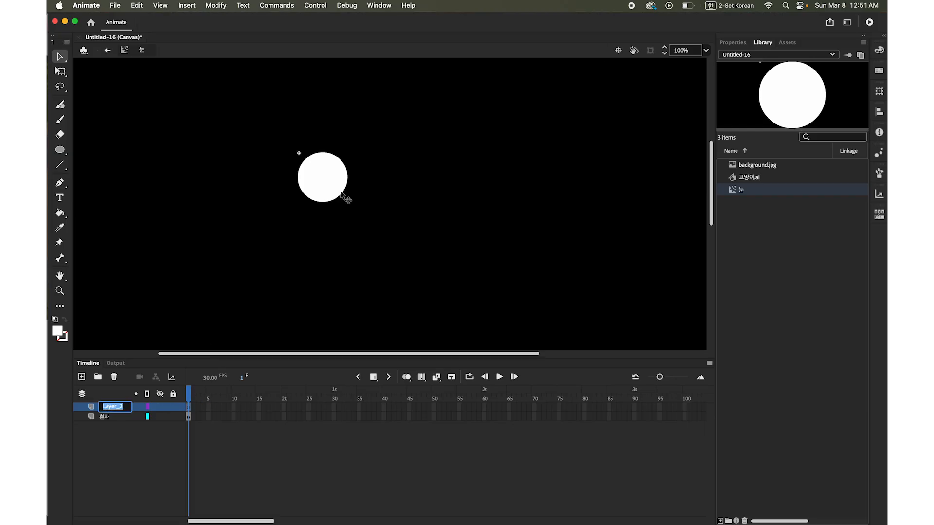
pyautogui.write('게')
pyautogui.press('Return')
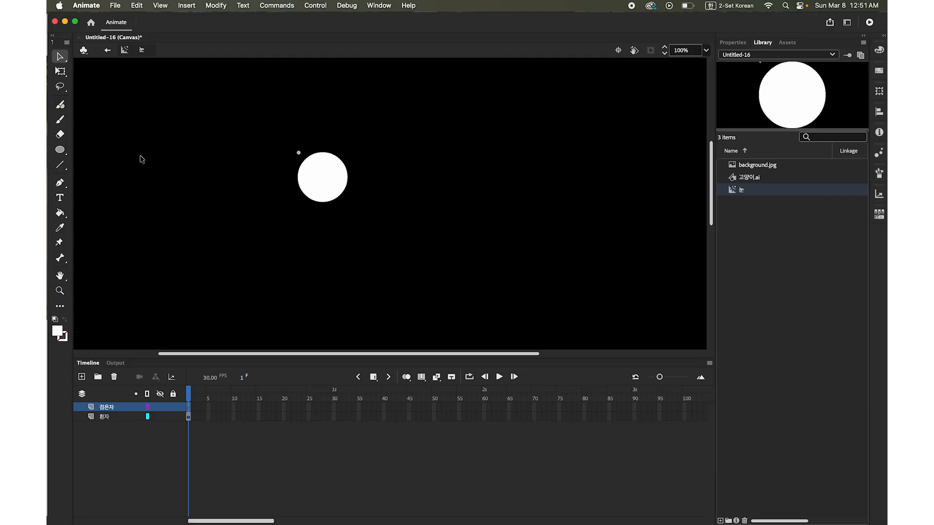
# Draw a tall black filled oval pupil inside the white circle on the 검은자 layer with the Oval tool
pyautogui.click(60, 290)
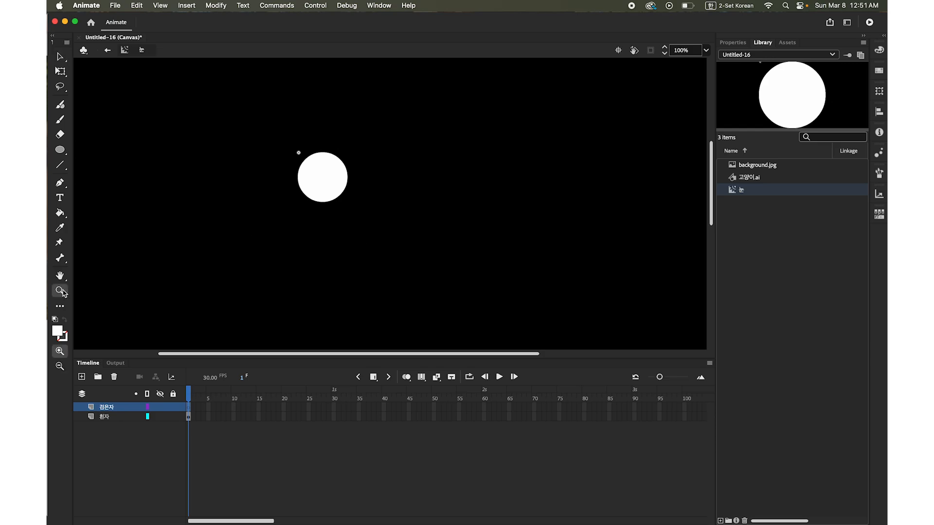
pyautogui.click(328, 184)
pyautogui.click(387, 214)
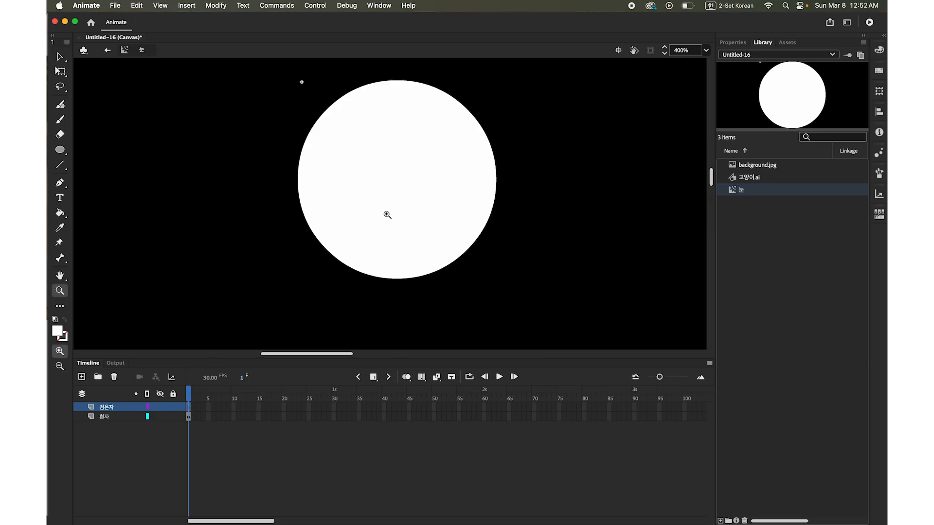
pyautogui.click(60, 151)
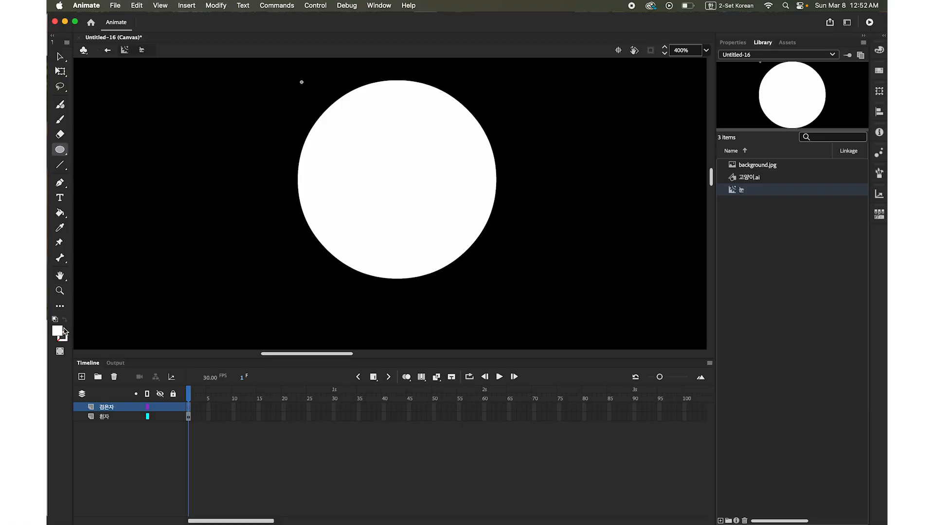
pyautogui.click(58, 333)
pyautogui.click(90, 371)
pyautogui.moveTo(333, 116); pyautogui.dragTo(405, 246)
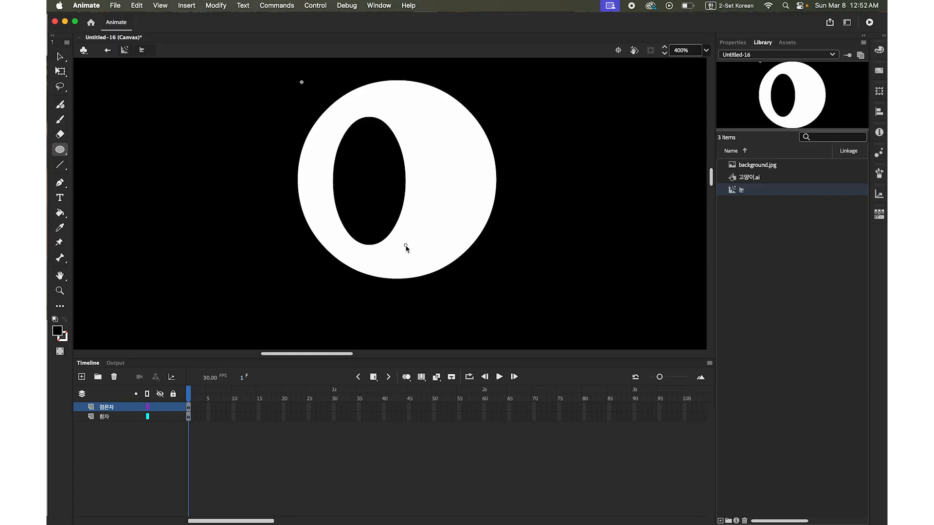
# Move the black pupil slightly left, closer to the edge of the white circle
pyautogui.click(60, 57)
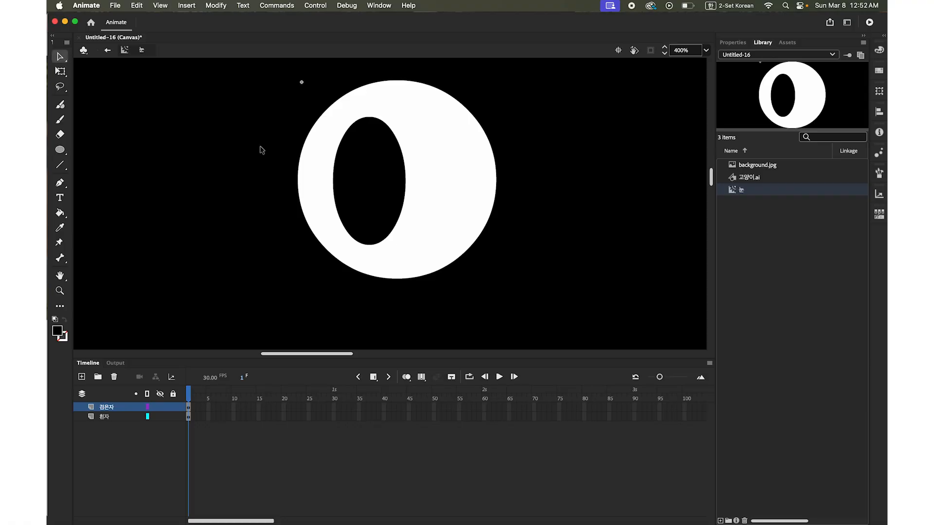
pyautogui.click(377, 186)
pyautogui.moveTo(377, 185); pyautogui.dragTo(366, 185)
pyautogui.click(198, 178)
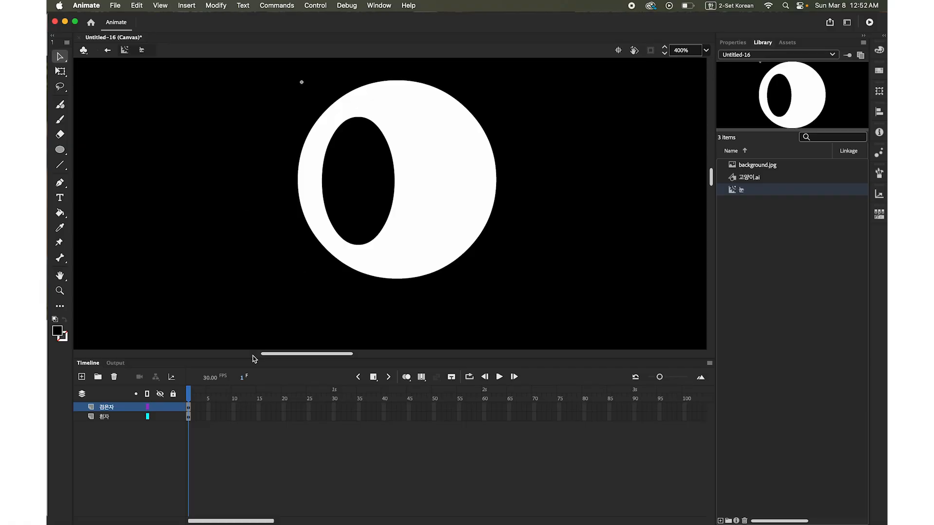
# Insert keyframes at frames 15 and 30 on the 흰자 layer
pyautogui.click(259, 416)
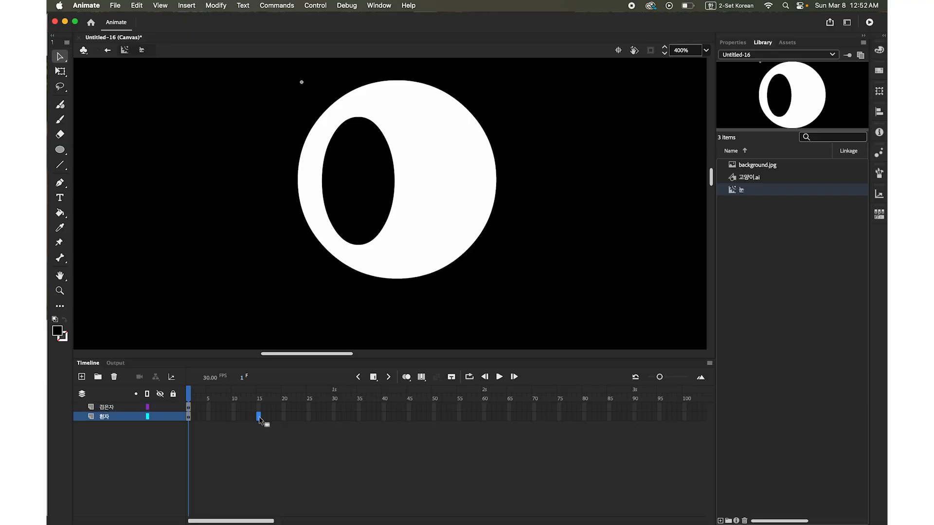
pyautogui.click(375, 378)
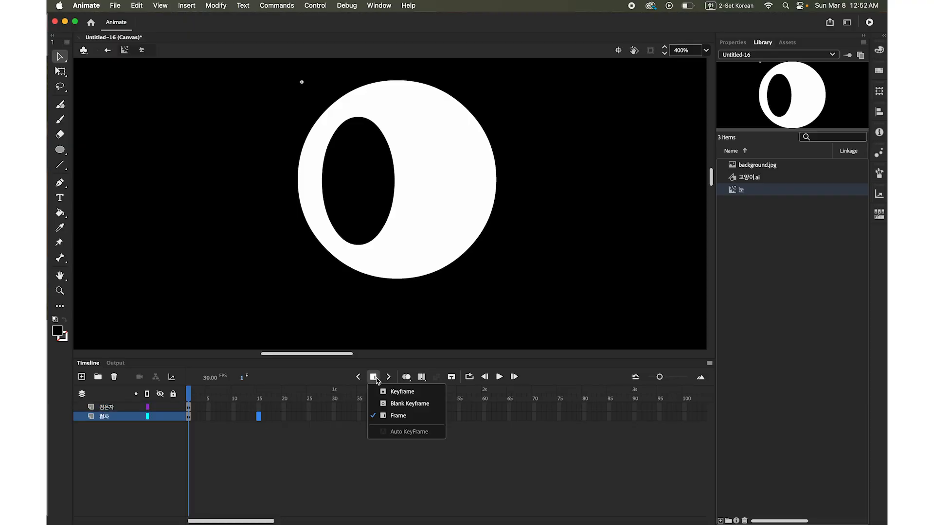
pyautogui.click(400, 393)
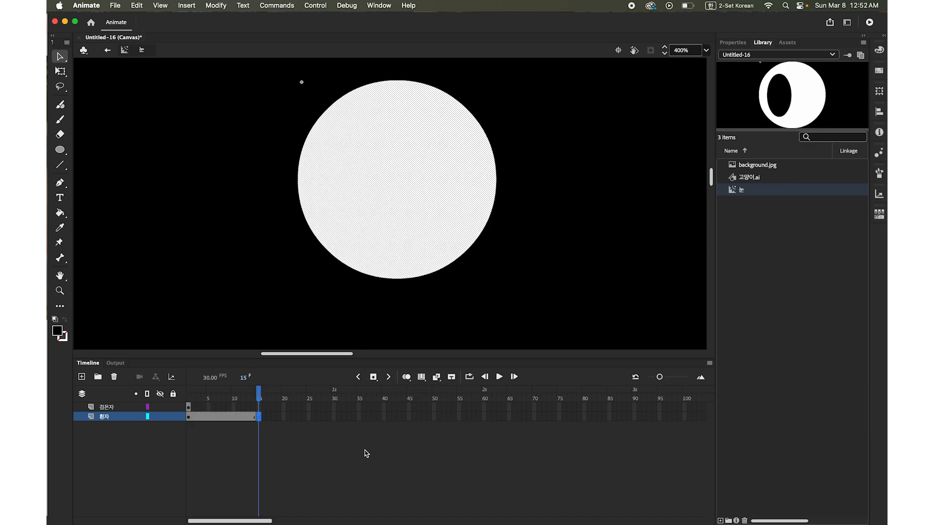
pyautogui.click(334, 417)
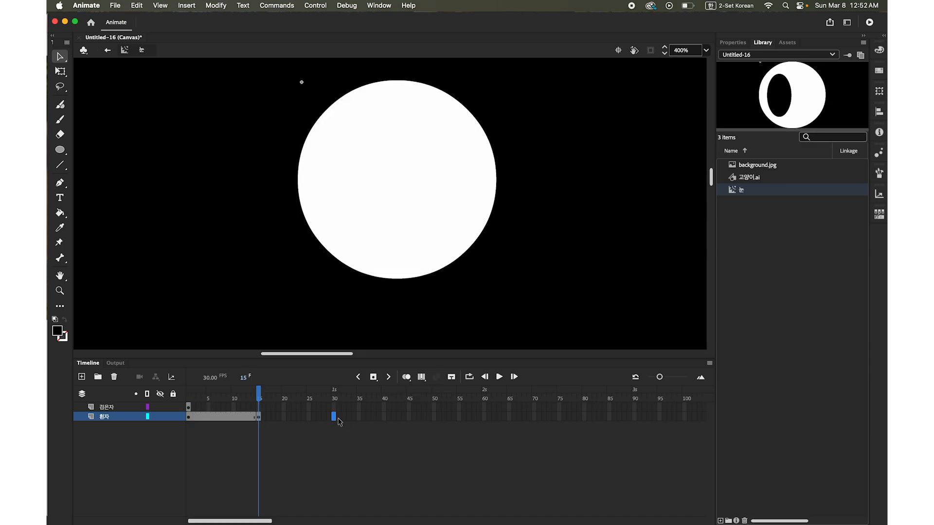
pyautogui.click(373, 377)
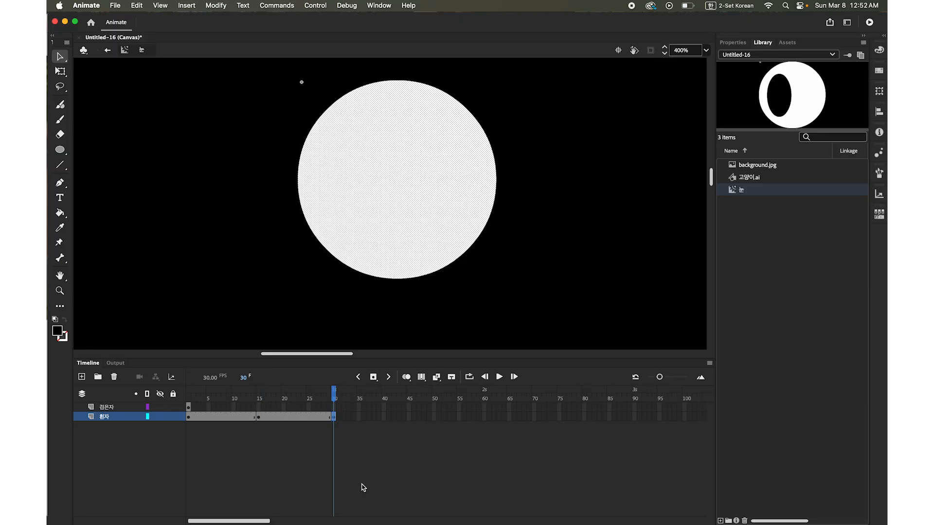
# Squash the white circle at frame 15 vertically about its center into a thin horizontal sliver with Free Transform
pyautogui.click(259, 417)
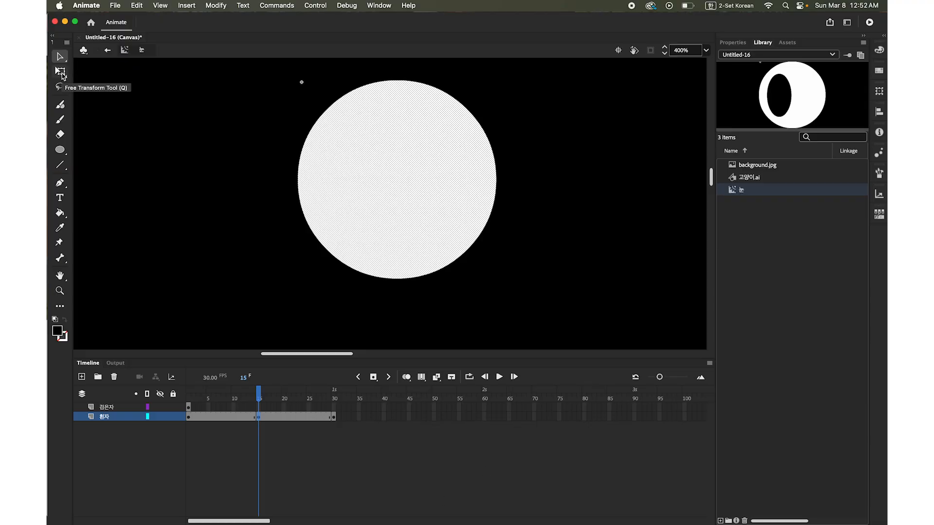
pyautogui.click(60, 72)
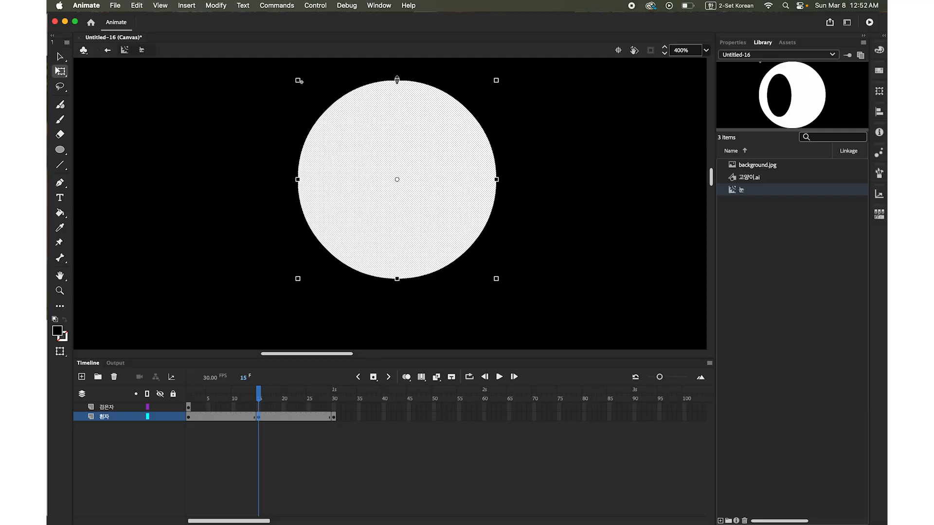
pyautogui.moveTo(397, 79); pyautogui.dragTo(397, 179)
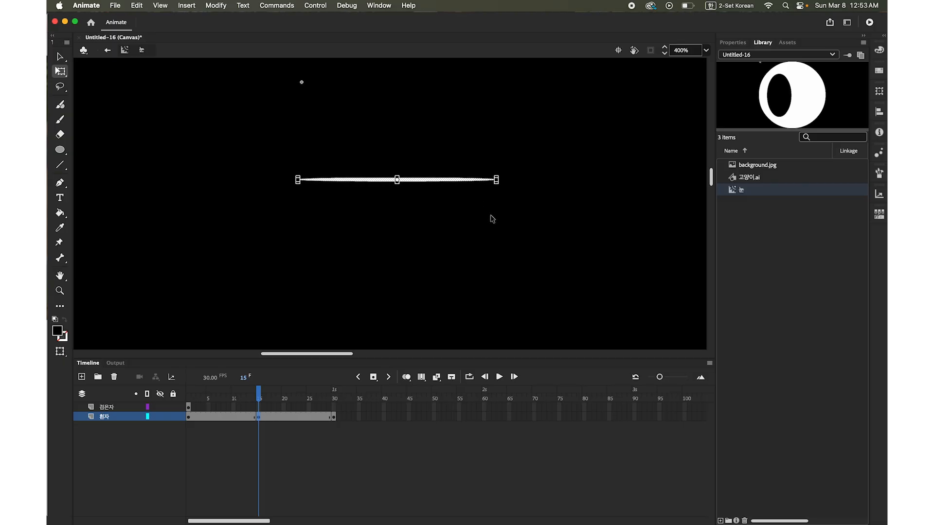
# Create shape tweens on the 흰자 layer between frames 1 and 15 and between frames 15 and 30
pyautogui.moveTo(259, 395); pyautogui.dragTo(232, 397)
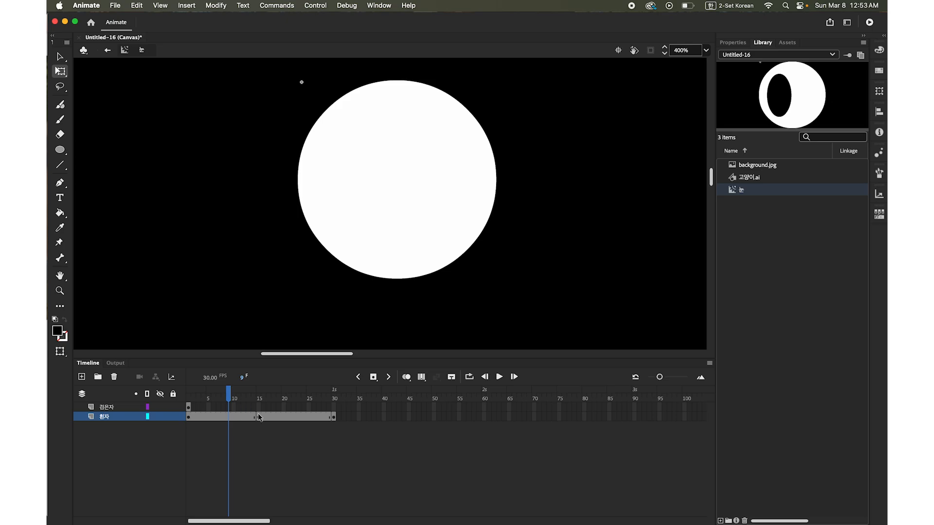
pyautogui.rightClick(228, 418)
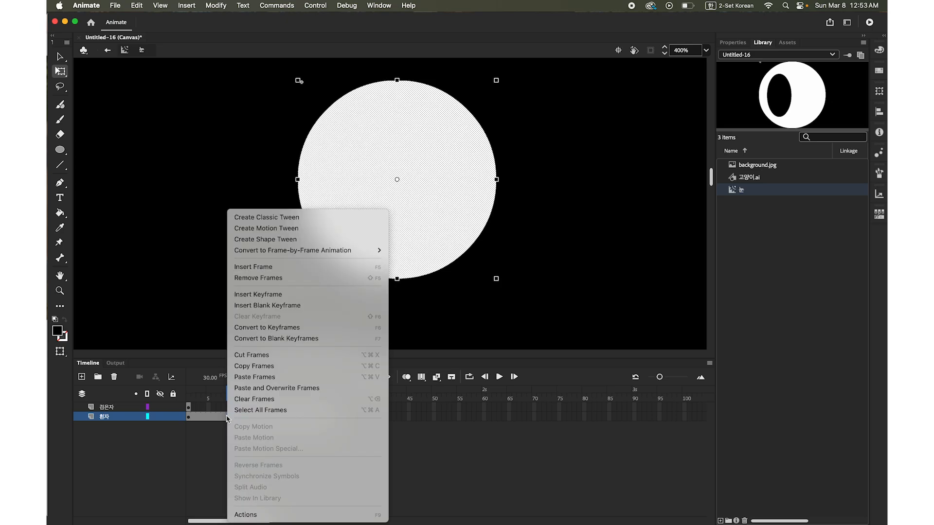
pyautogui.click(309, 239)
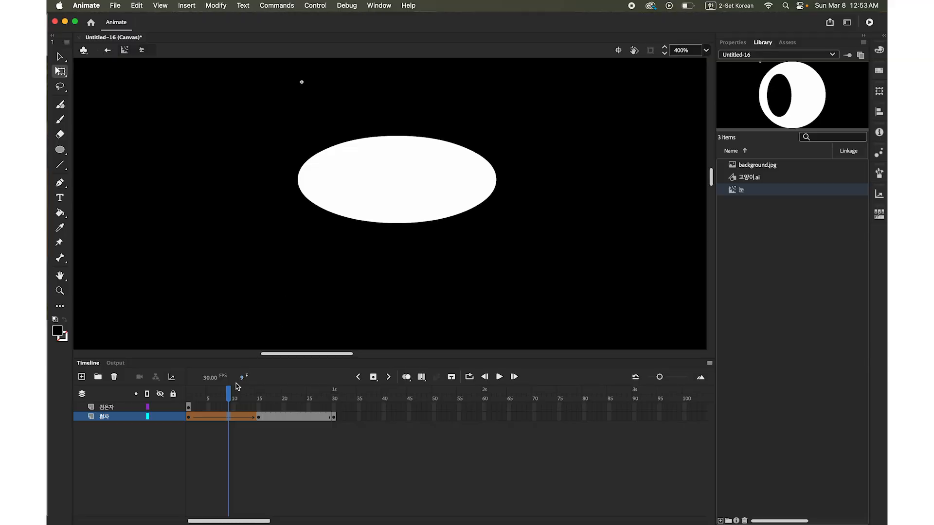
pyautogui.moveTo(230, 394); pyautogui.dragTo(293, 417)
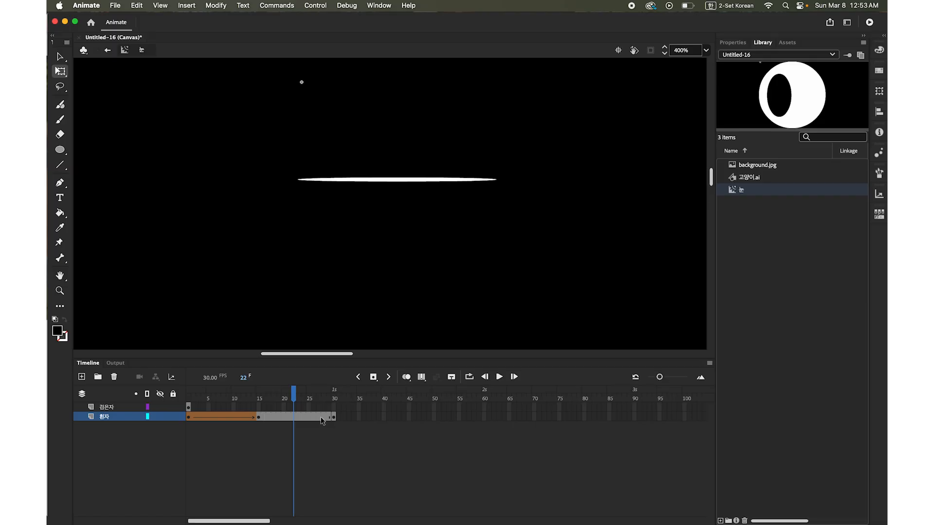
pyautogui.rightClick(294, 422)
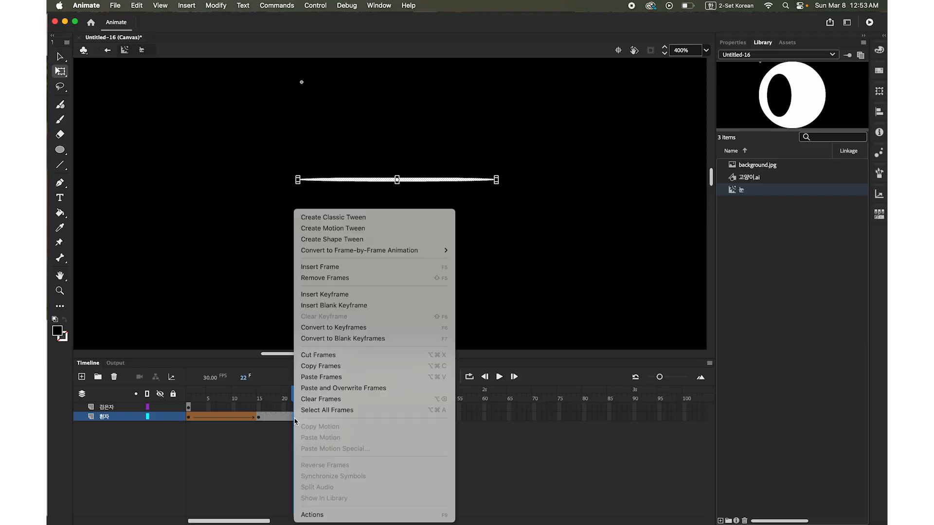
pyautogui.click(371, 240)
pyautogui.moveTo(294, 397); pyautogui.dragTo(194, 422)
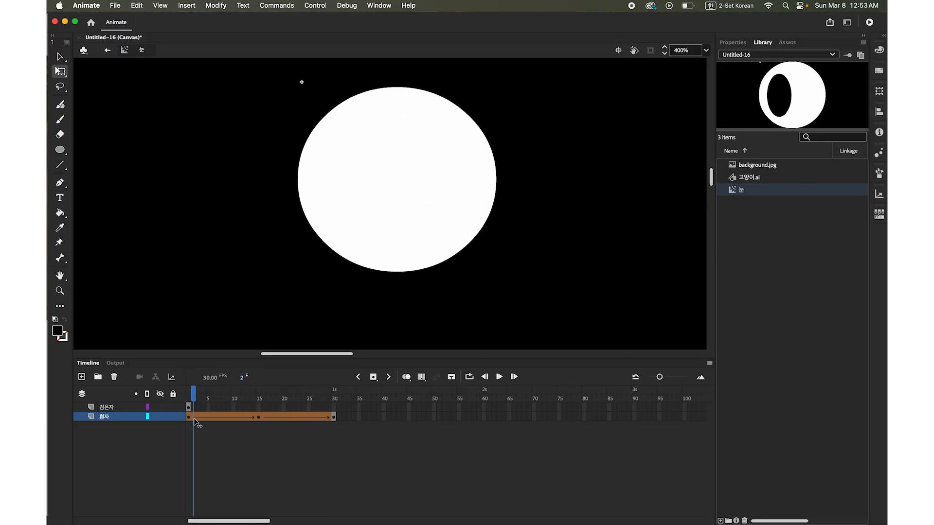
# Extend the 검은자 layer to frame 30 with a regular frame and play back the blink animation
pyautogui.click(189, 417)
pyautogui.click(190, 407)
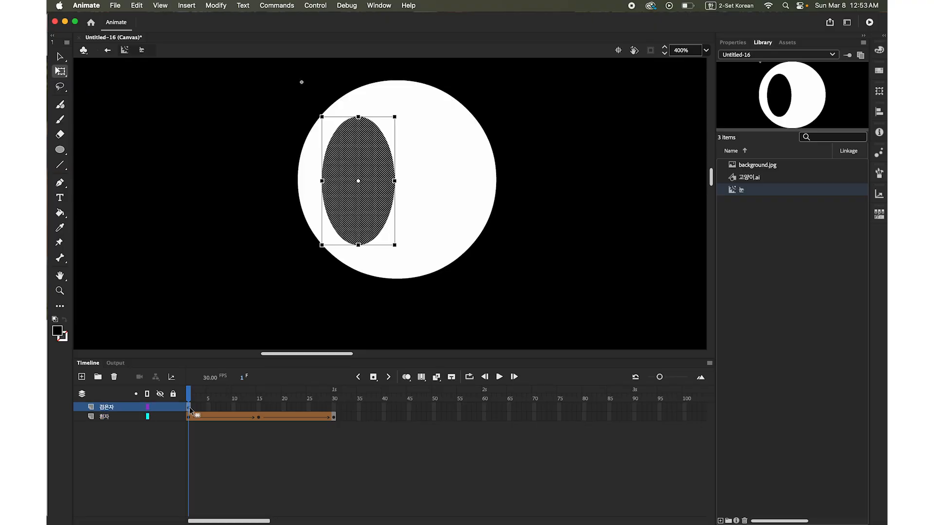
pyautogui.click(335, 409)
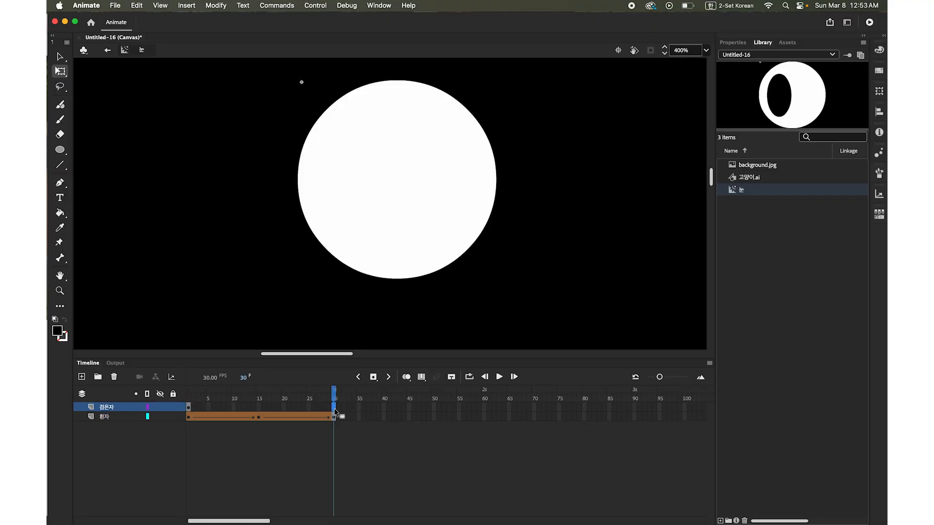
pyautogui.click(373, 378)
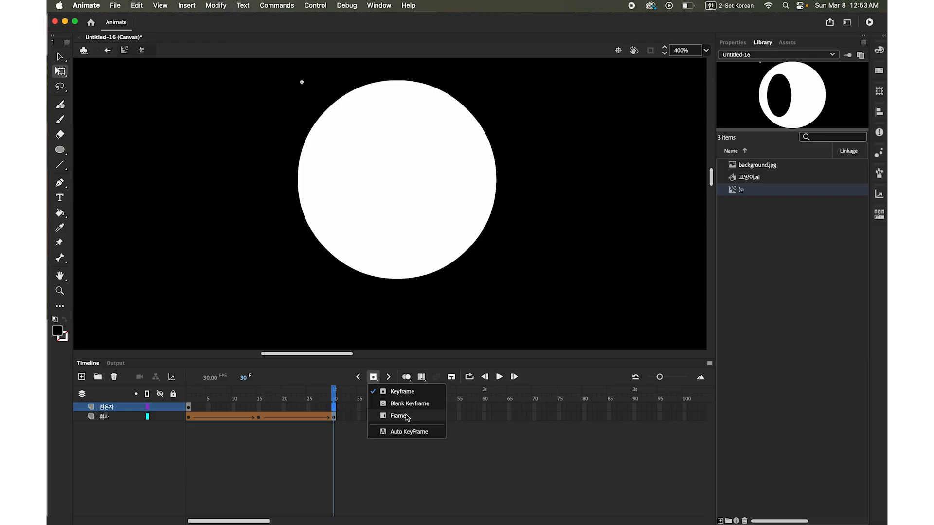
pyautogui.click(399, 416)
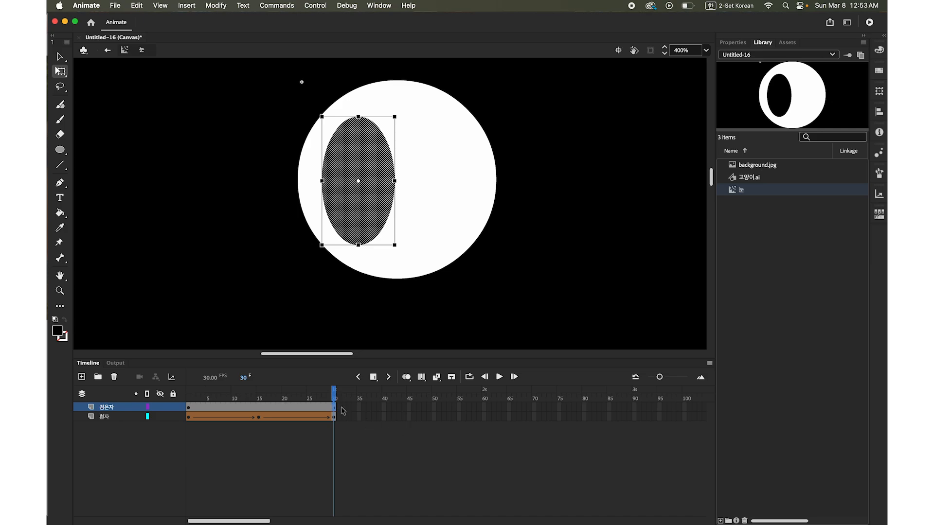
pyautogui.click(500, 377)
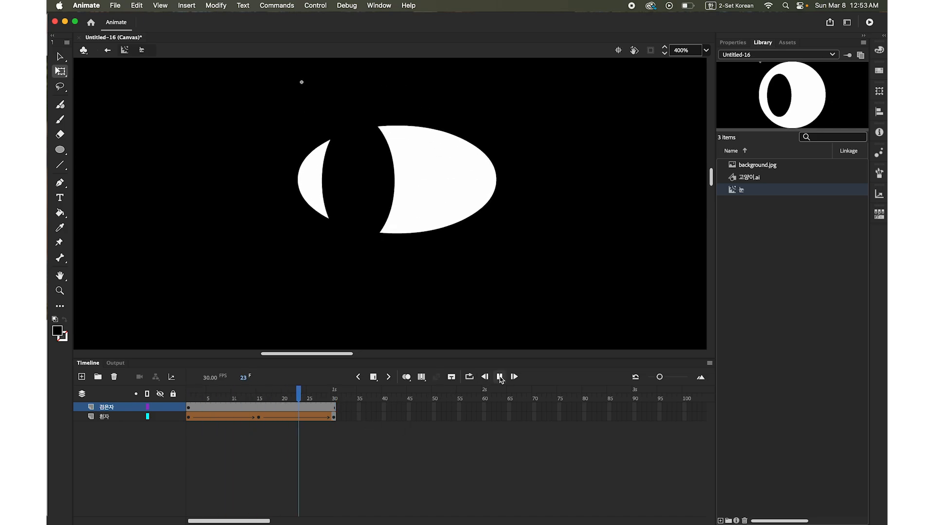
pyautogui.click(500, 378)
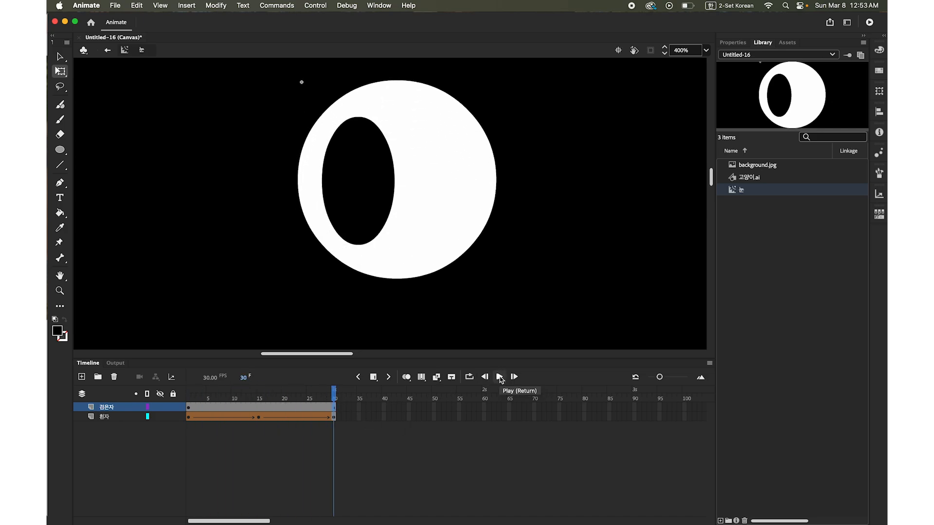
# Return to Scene 1 and add a layer named 눈 directly above the 고양이 layer
pyautogui.click(108, 51)
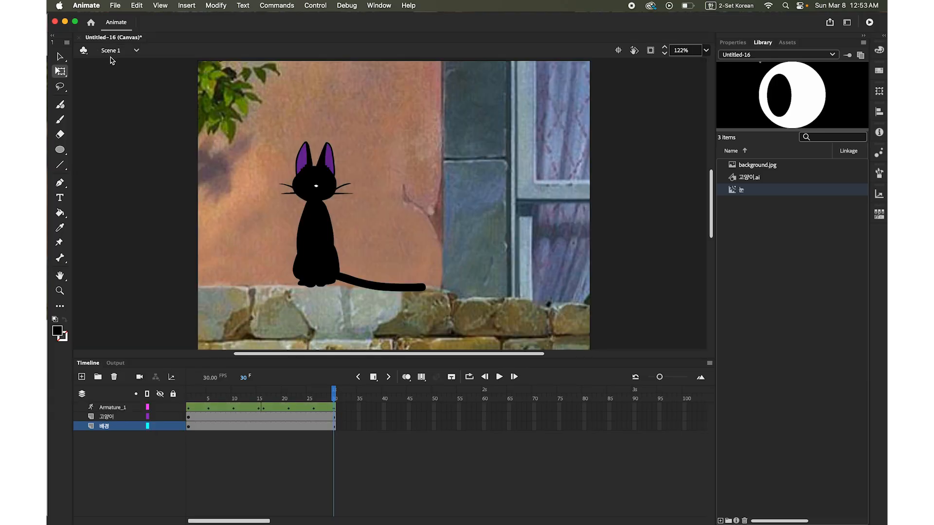
pyautogui.click(109, 419)
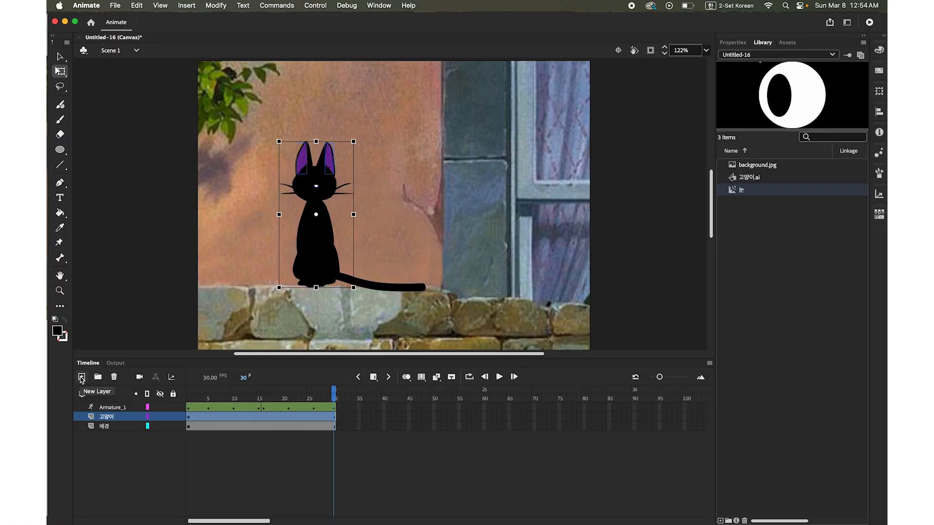
pyautogui.click(81, 379)
pyautogui.click(109, 416)
pyautogui.doubleClick(108, 416)
pyautogui.write('ㅂ')
pyautogui.press('Return')
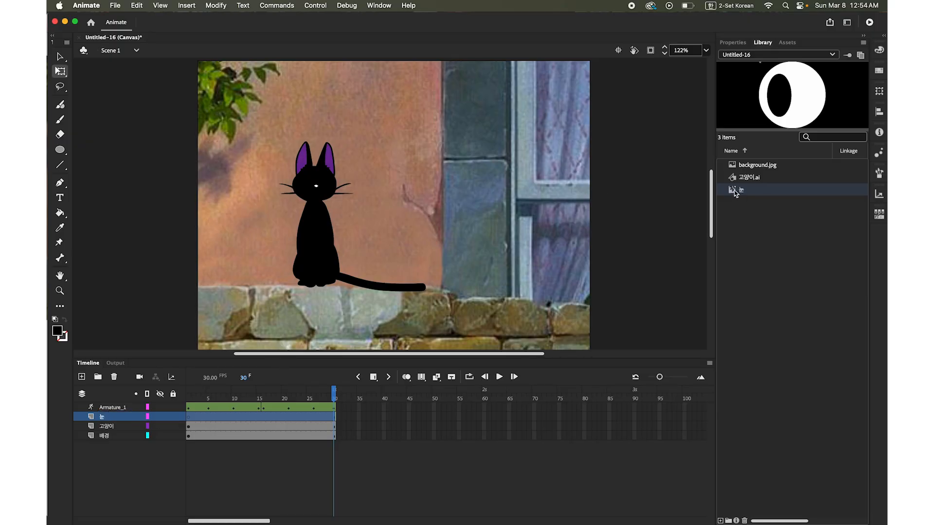
# Place the 눈 symbol from the library on the cat and scale it down proportionally to fit the right side of its face
pyautogui.moveTo(734, 192); pyautogui.dragTo(349, 182)
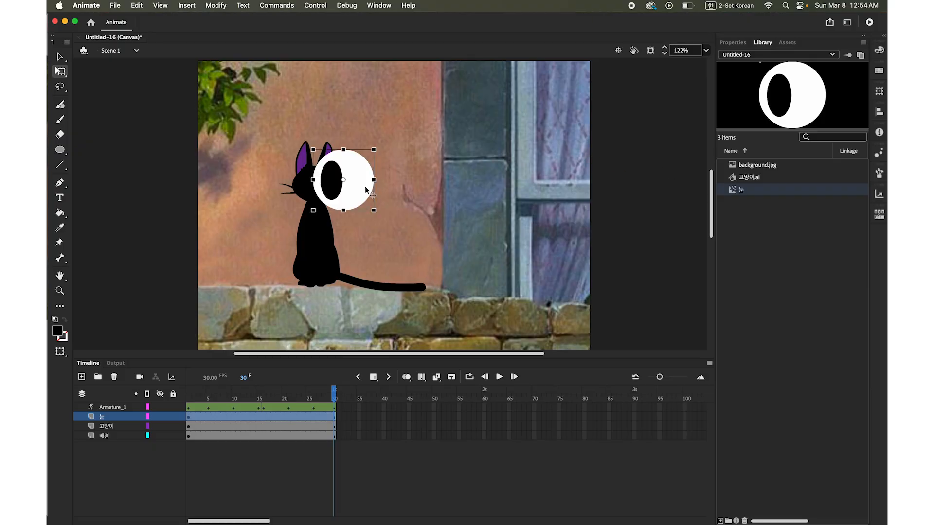
pyautogui.click(342, 183)
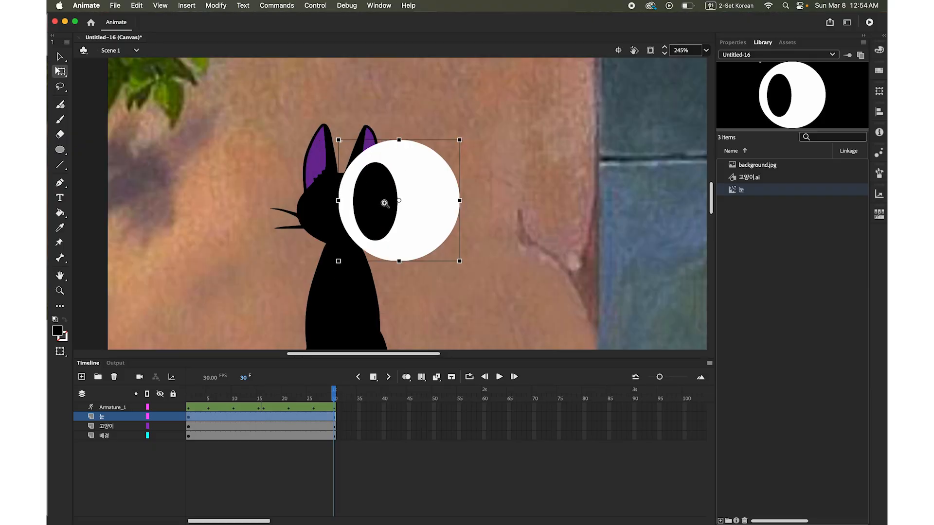
pyautogui.click(339, 182)
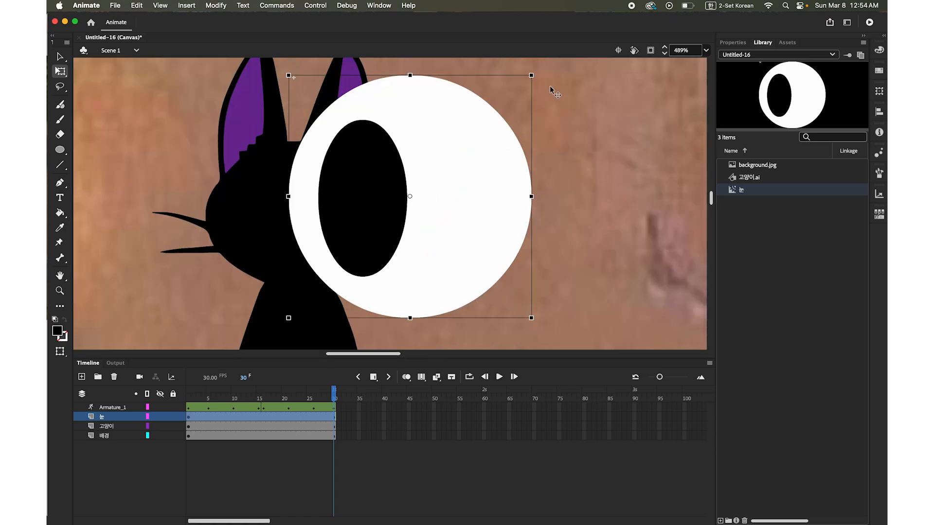
pyautogui.moveTo(531, 76); pyautogui.dragTo(450, 157)
pyautogui.moveTo(431, 193); pyautogui.dragTo(367, 188)
pyautogui.moveTo(386, 152); pyautogui.dragTo(350, 192)
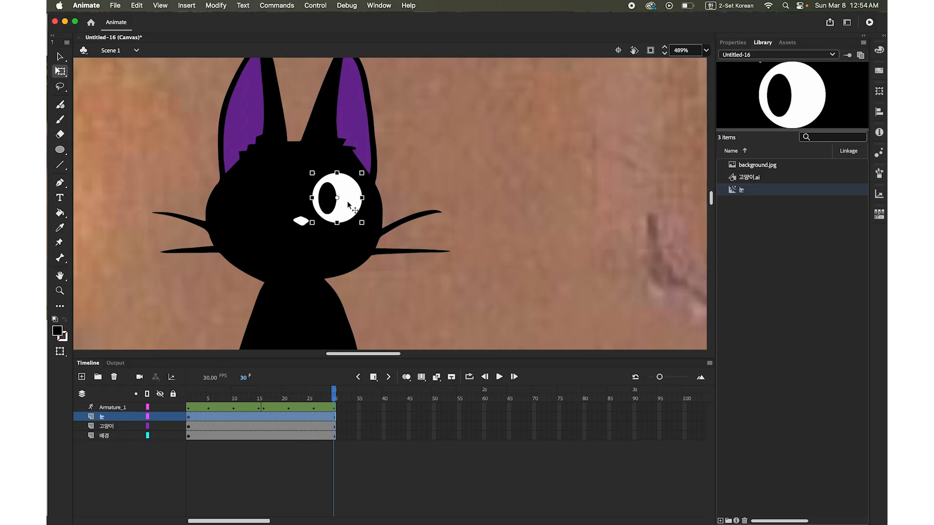
# Duplicate the eye onto the left side of the cat's face, level with the first, and flip the copy horizontally
pyautogui.moveTo(347, 203); pyautogui.dragTo(272, 203)
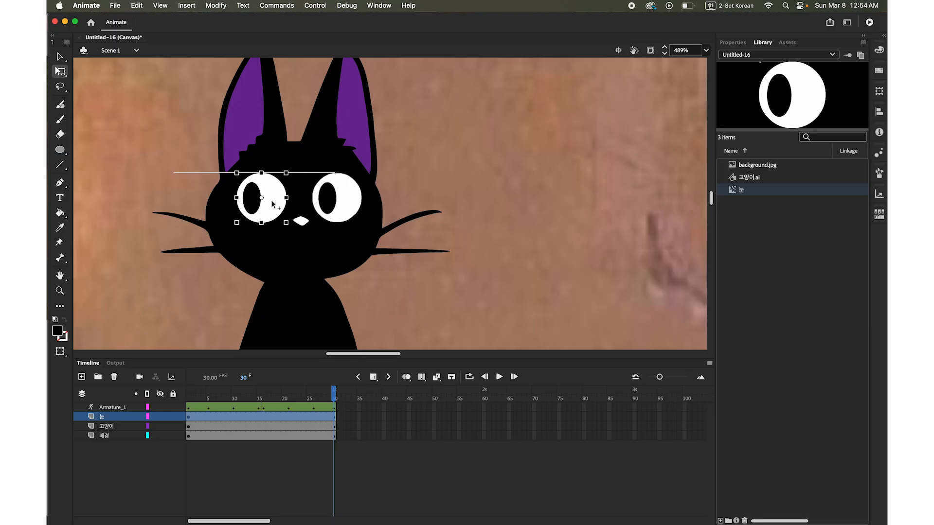
pyautogui.moveTo(272, 203); pyautogui.dragTo(273, 202)
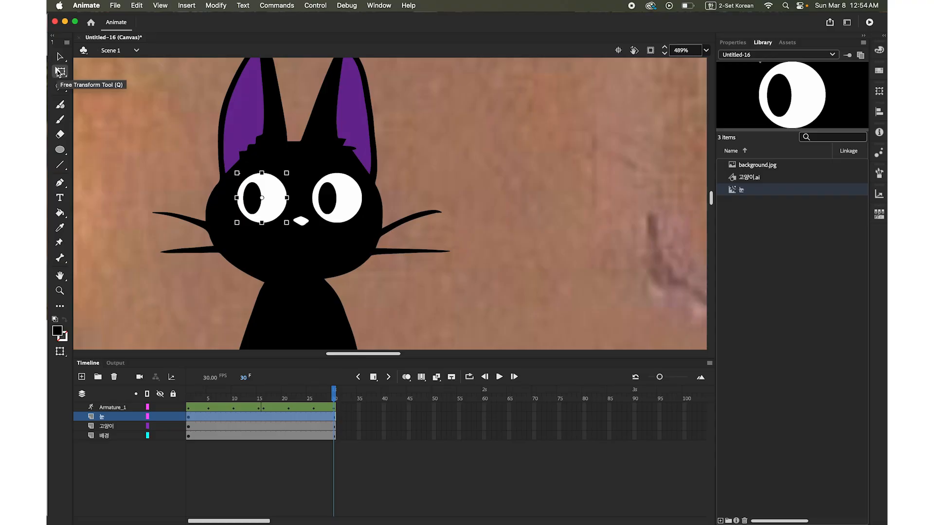
pyautogui.moveTo(237, 198); pyautogui.dragTo(287, 198)
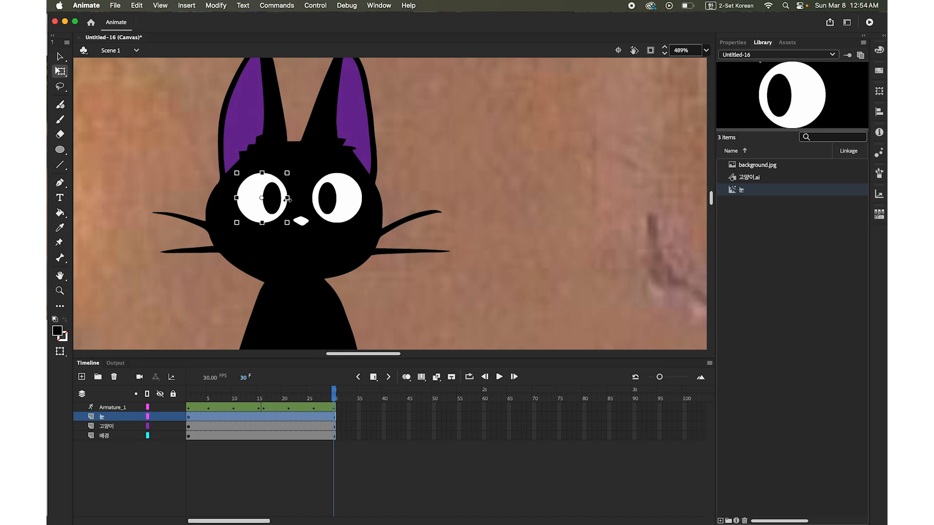
pyautogui.click(60, 56)
pyautogui.click(197, 229)
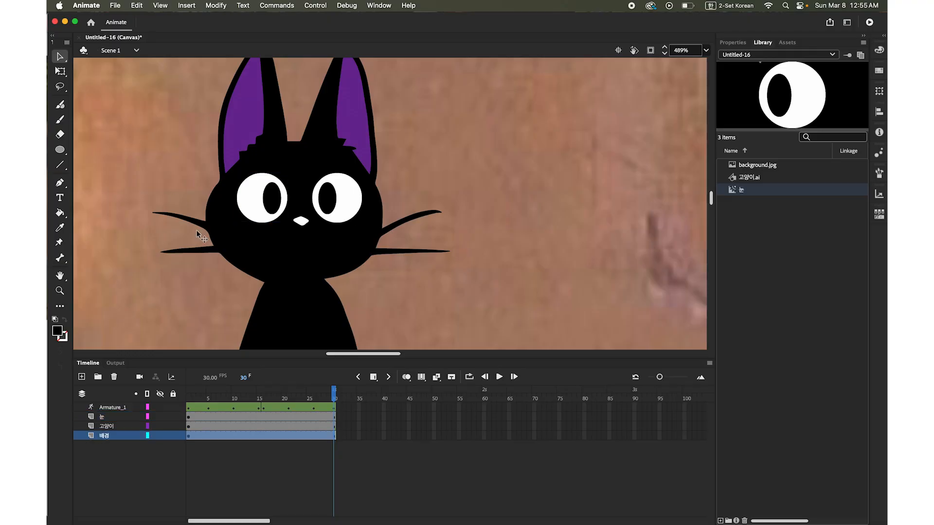
# Test the movie in the browser to check the blinking and tail motion, and return to Animate
pyautogui.click(315, 5)
pyautogui.moveTo(364, 122)
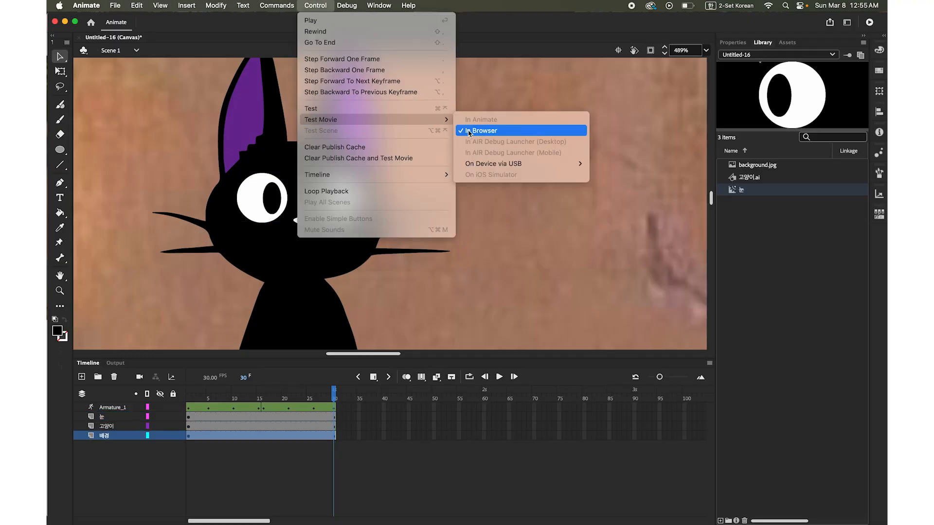
pyautogui.click(484, 131)
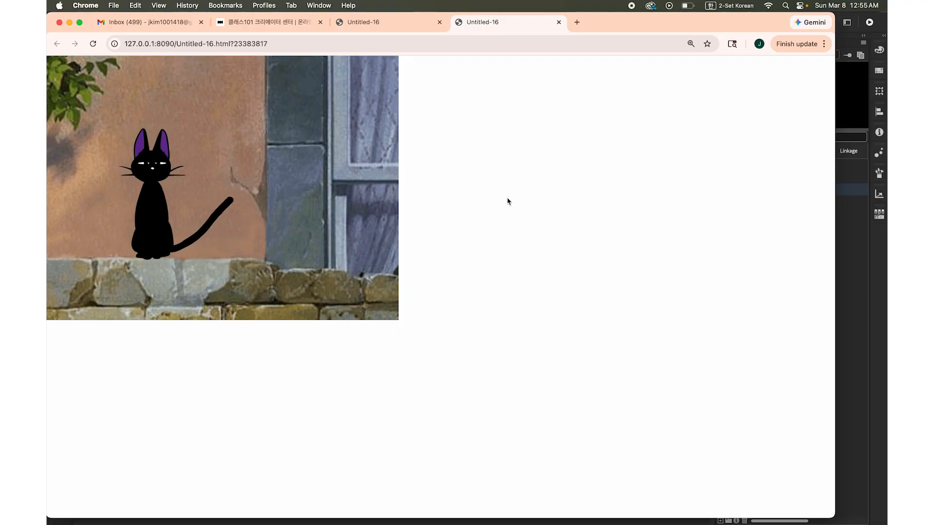
pyautogui.click(856, 286)
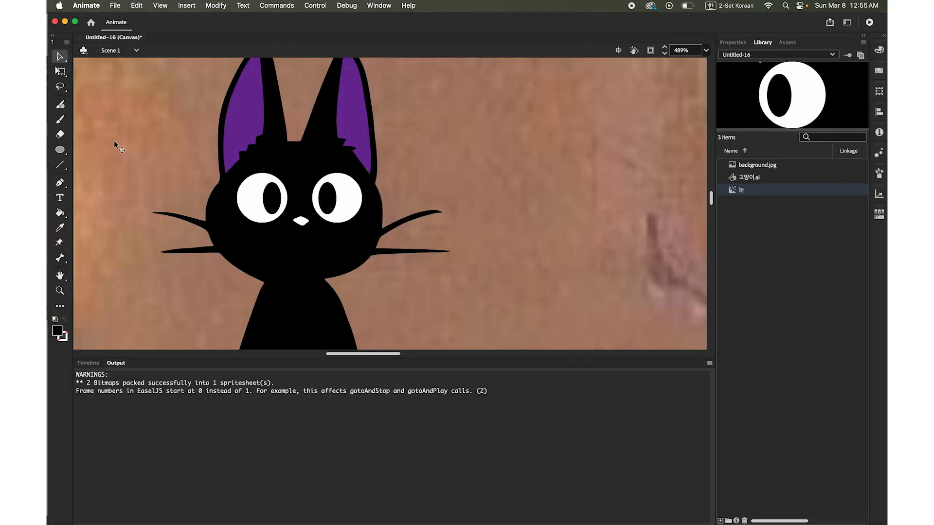
# Save the document as 고양이 in the folder 본(뼈대) 애니메이션으로 움직임 만들기 and bring back the timeline
pyautogui.doubleClick(60, 276)
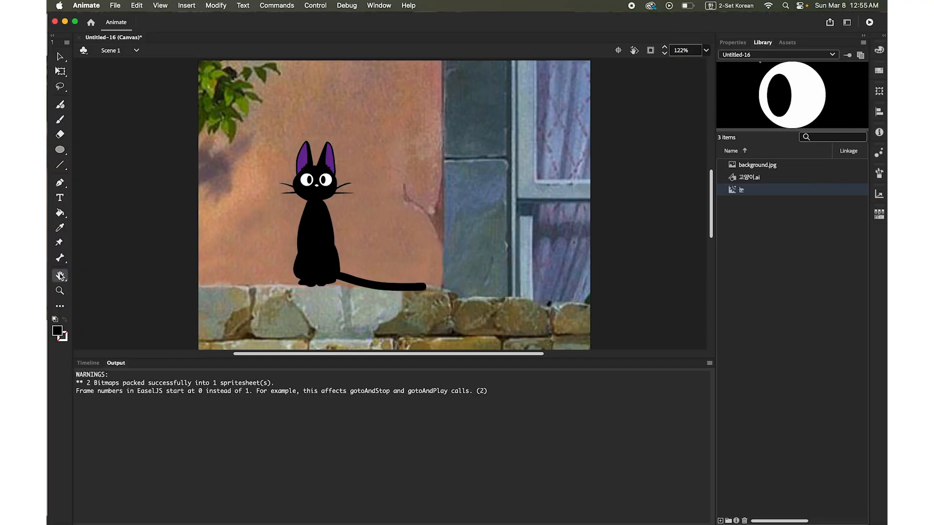
pyautogui.click(116, 5)
pyautogui.click(156, 109)
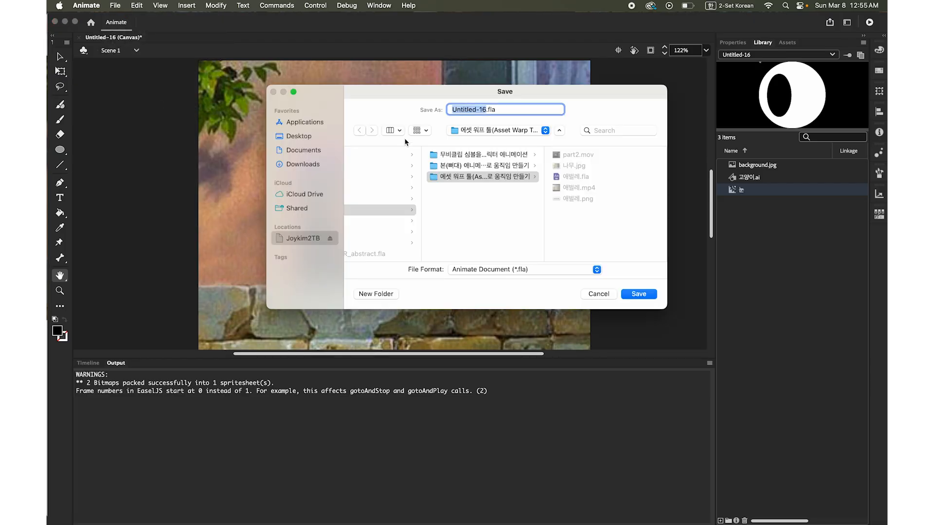
pyautogui.click(461, 166)
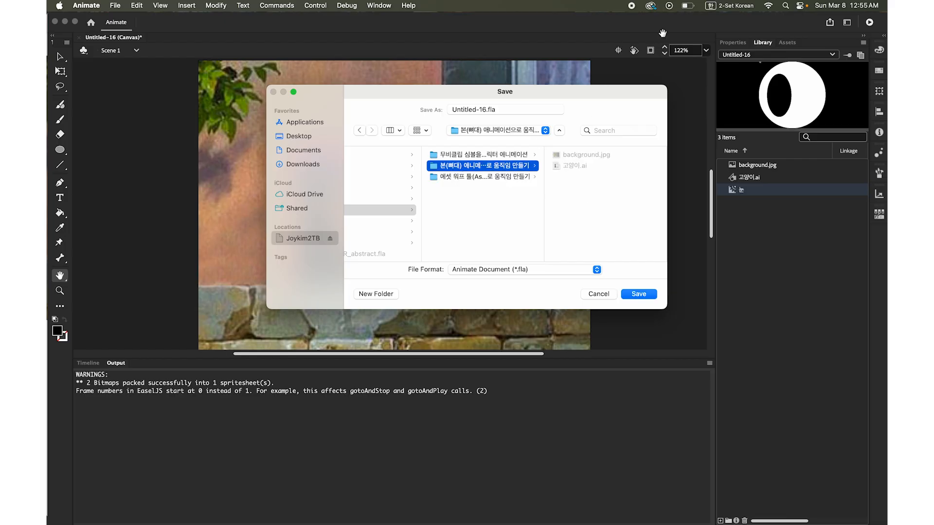
pyautogui.click(485, 110)
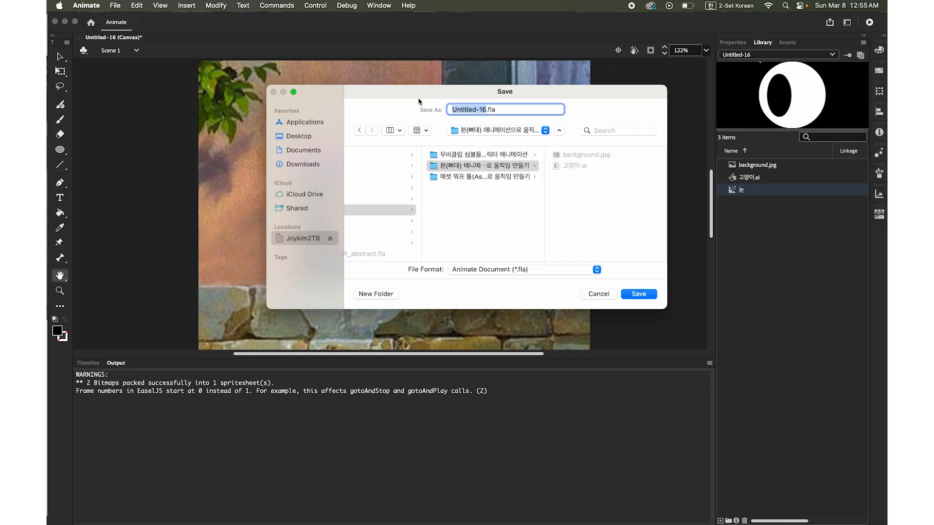
pyautogui.write('고양이')
pyautogui.click(645, 294)
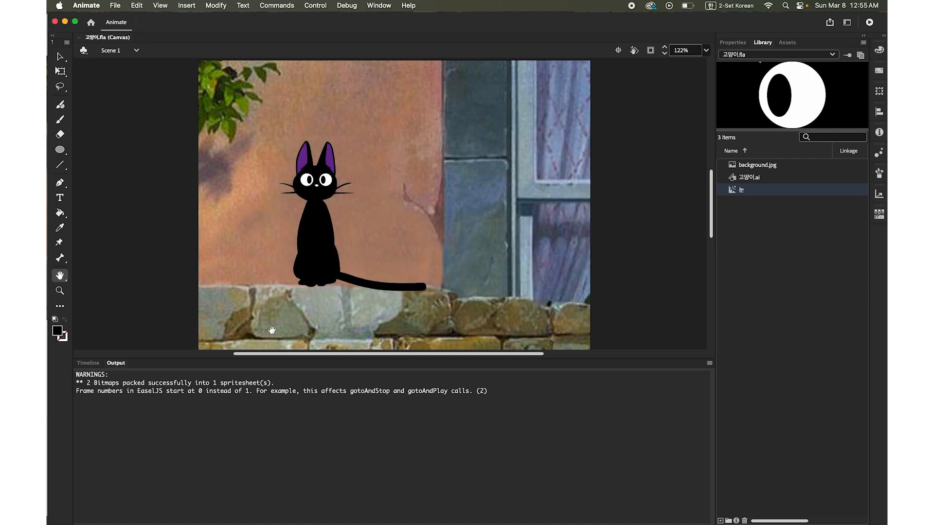
pyautogui.click(88, 362)
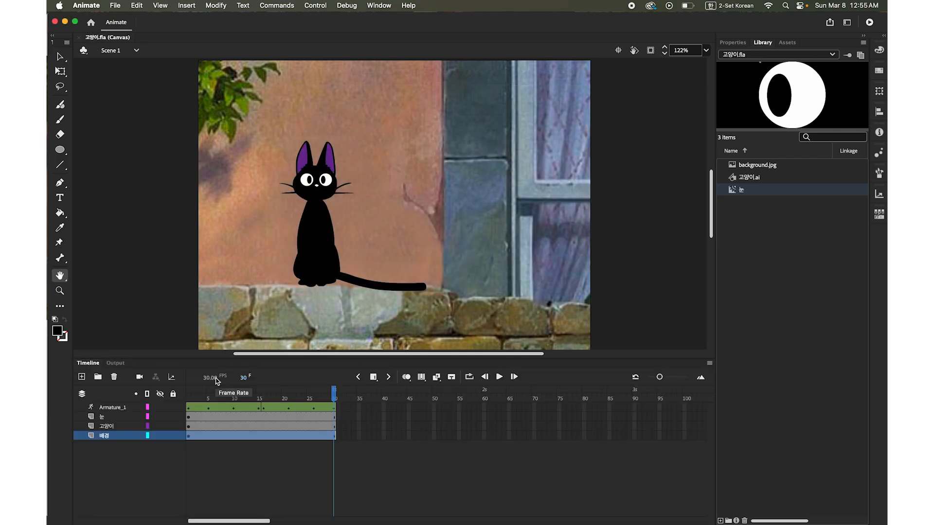
# Switch to Media Encoder to view its render queue and return to Animate
pyautogui.moveTo(783, 523)
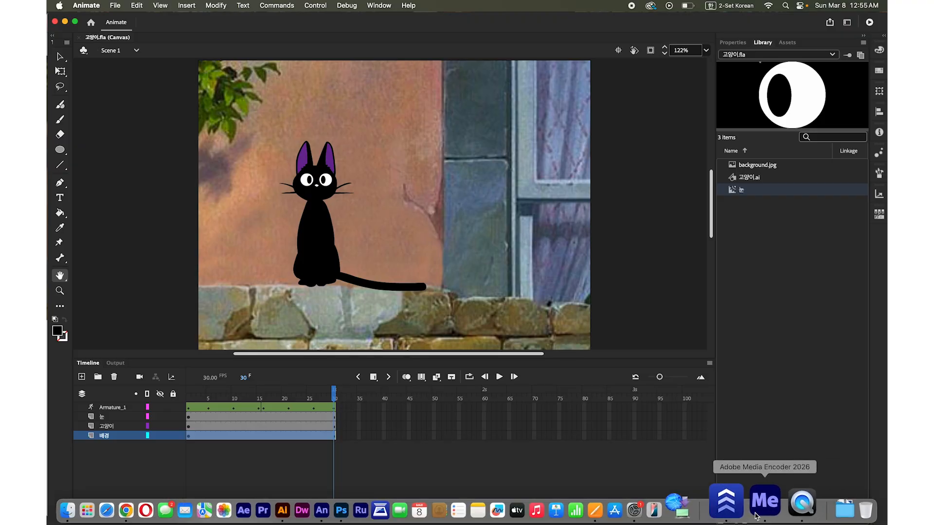
pyautogui.click(764, 506)
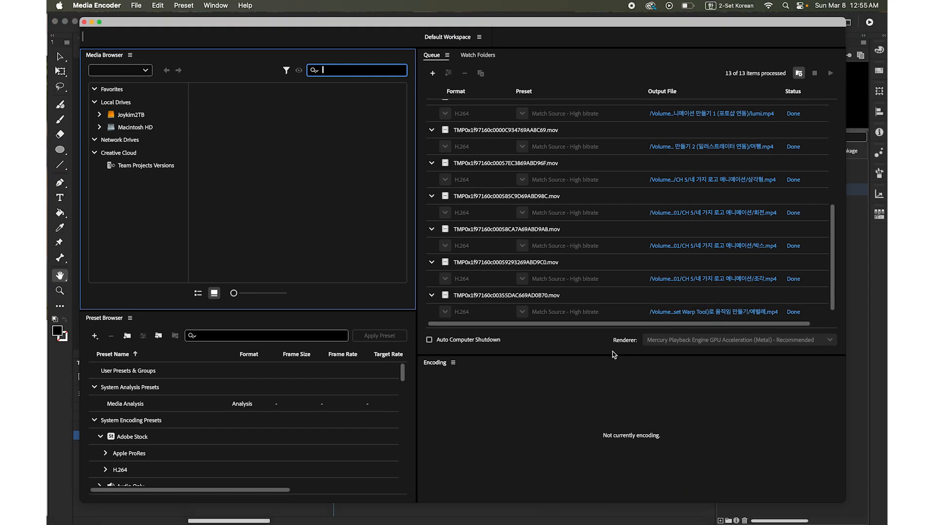
pyautogui.click(869, 438)
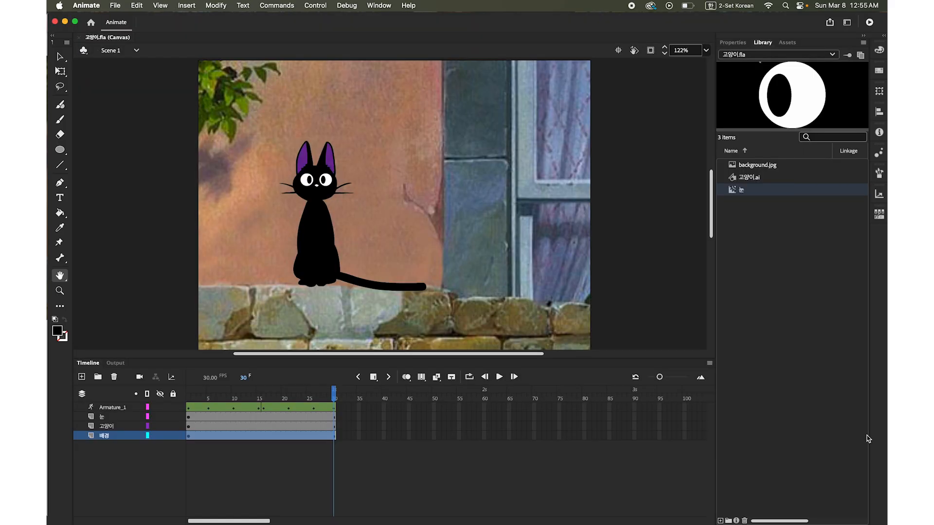
# Export the entire movie as an H.264 video named 고양이 to the folder 본(뼈대) 애니메이션으로 움직임 만들기
pyautogui.click(118, 7)
pyautogui.moveTo(134, 170)
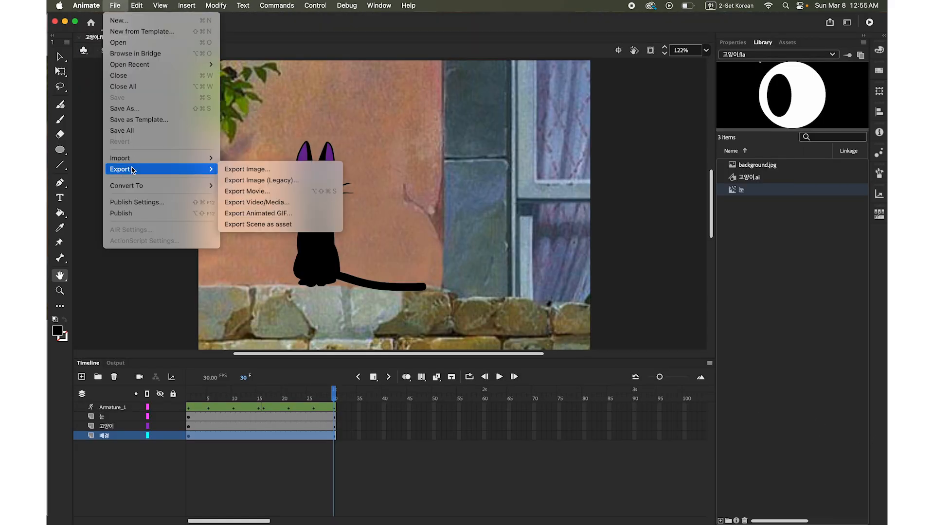
pyautogui.click(289, 202)
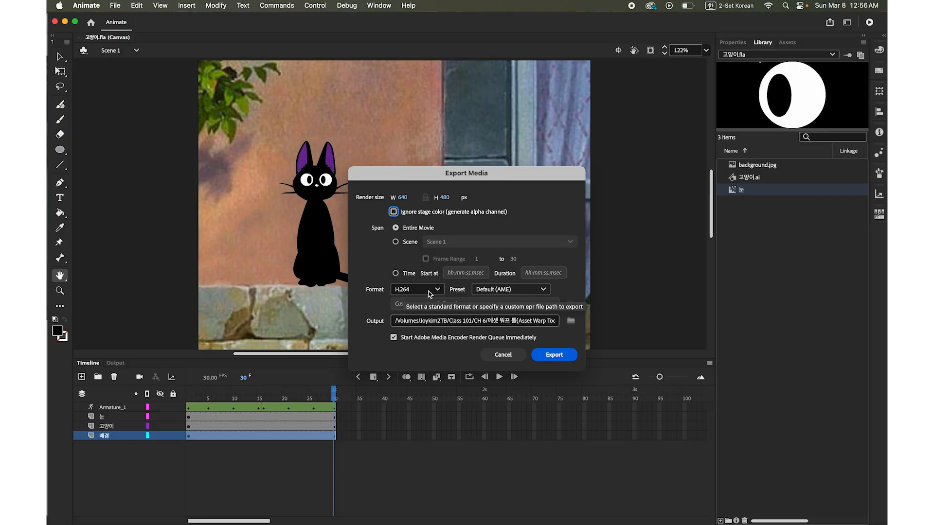
pyautogui.click(572, 322)
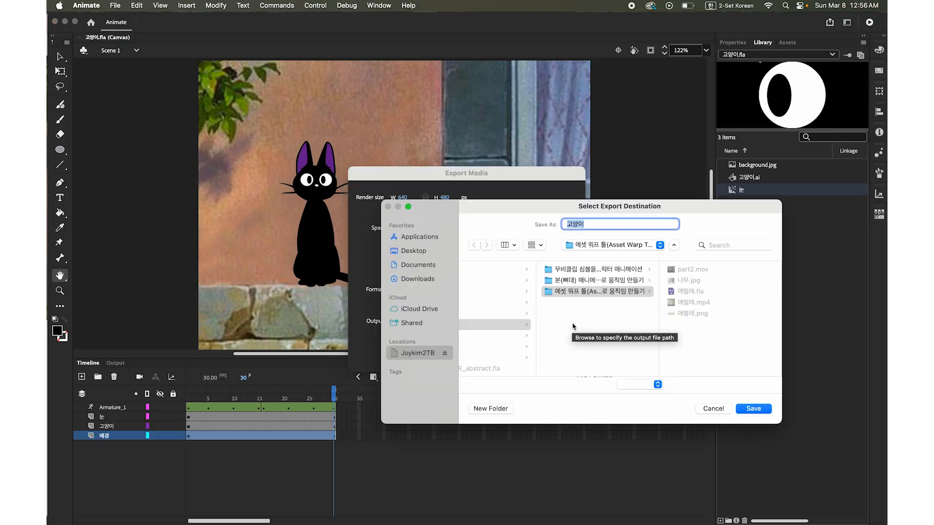
pyautogui.click(563, 281)
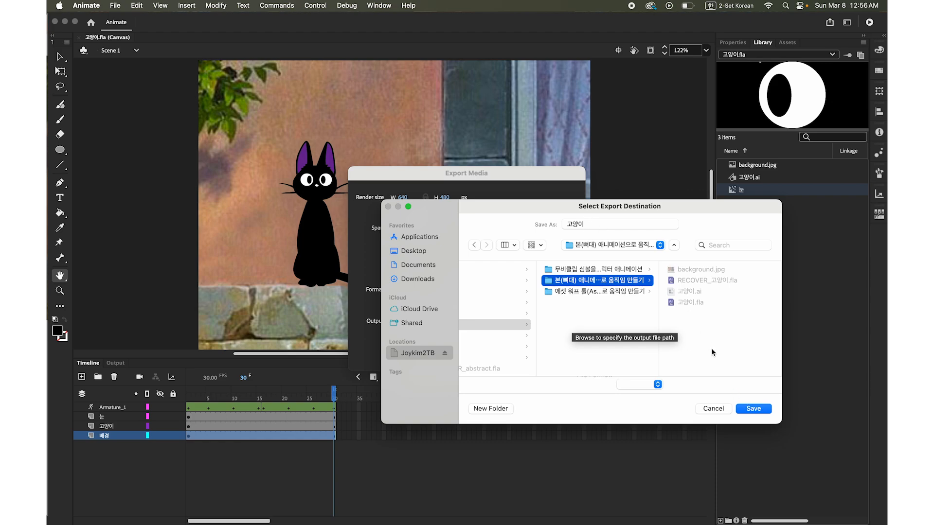
pyautogui.click(765, 410)
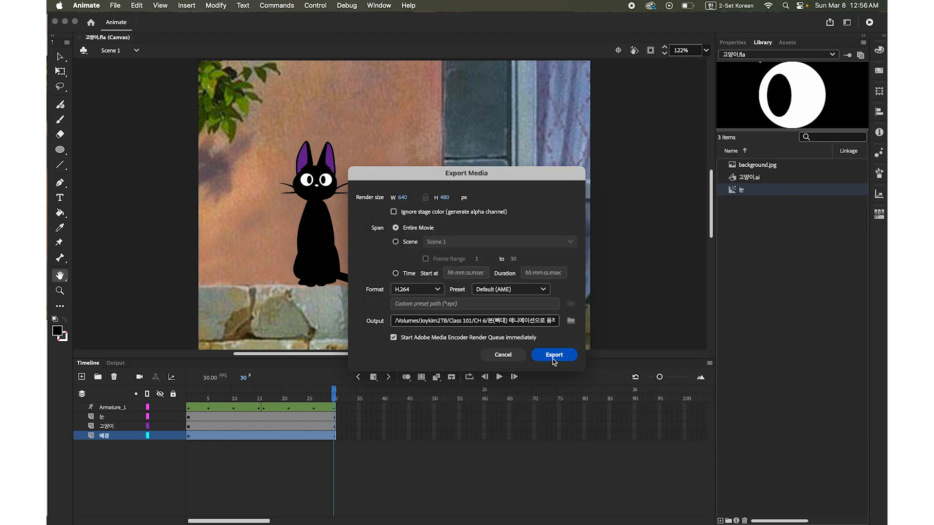
pyautogui.click(558, 354)
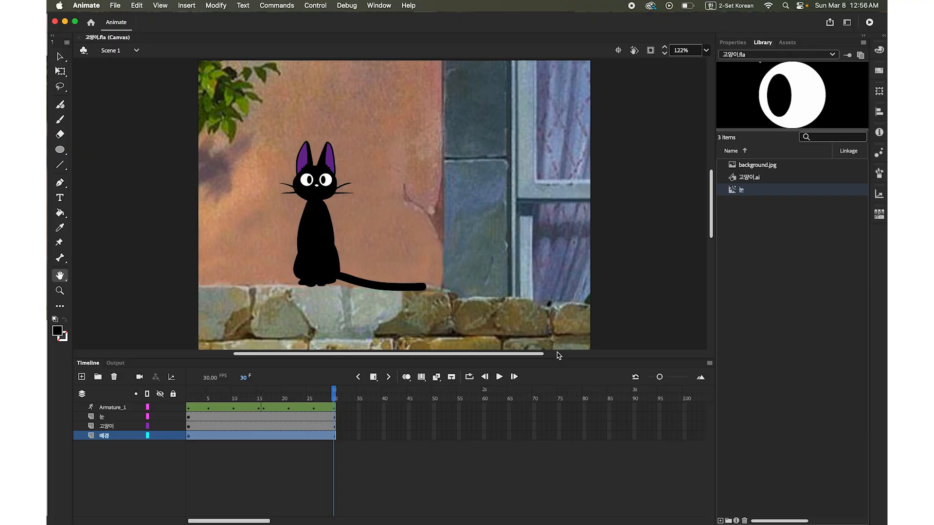
# Switch to Finder, play a preview of the exported 고양이.mp4 and close it
pyautogui.moveTo(815, 522)
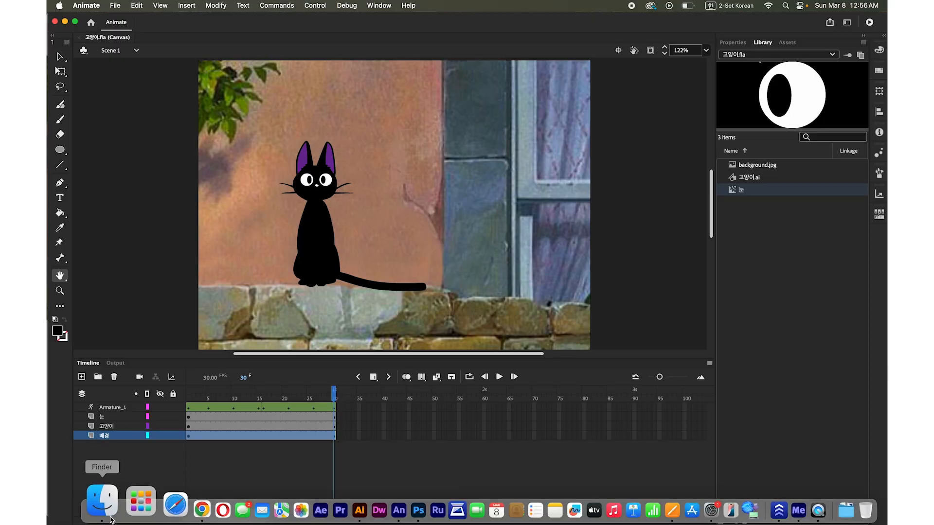
pyautogui.click(98, 503)
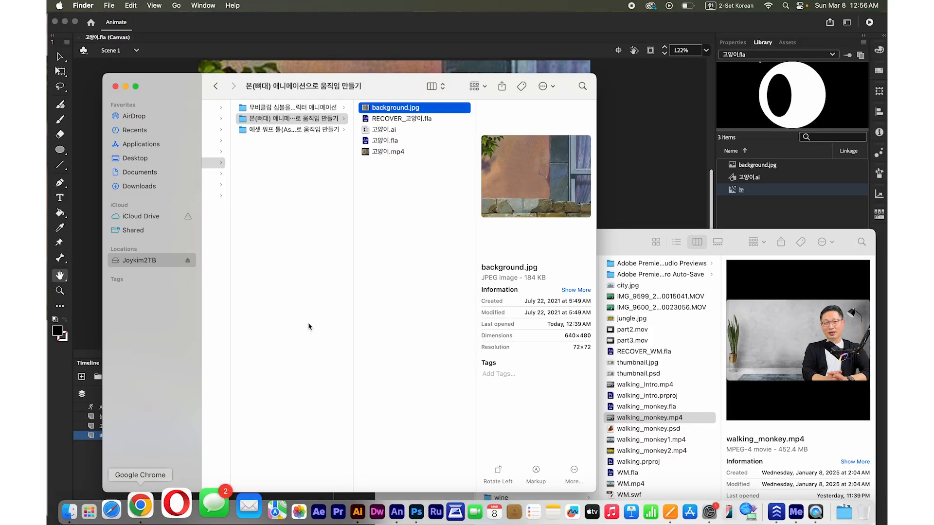
pyautogui.click(362, 152)
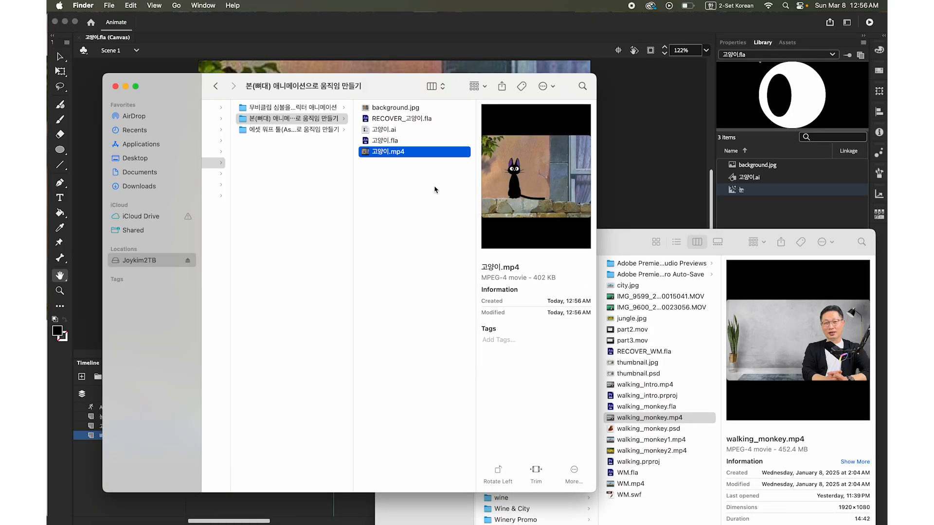
pyautogui.press('space')
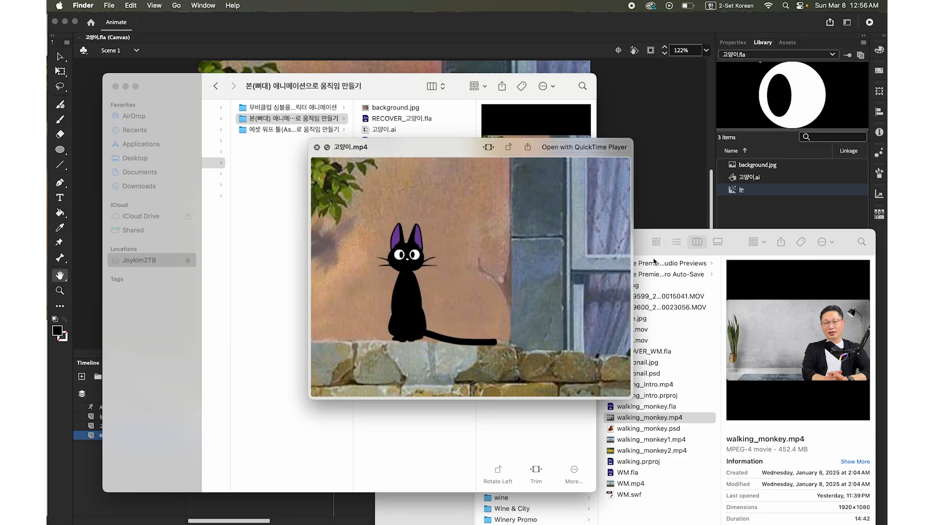
pyautogui.press('space')
pyautogui.press('space')
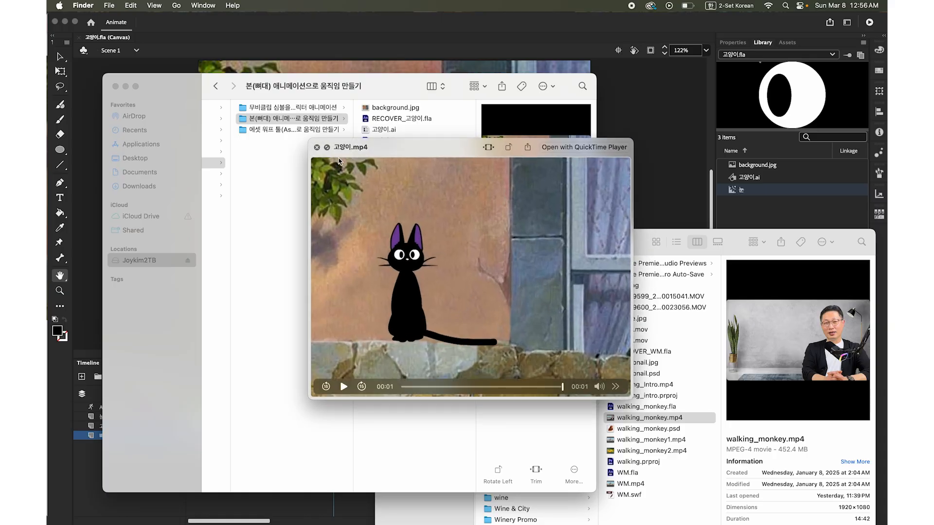
pyautogui.click(317, 148)
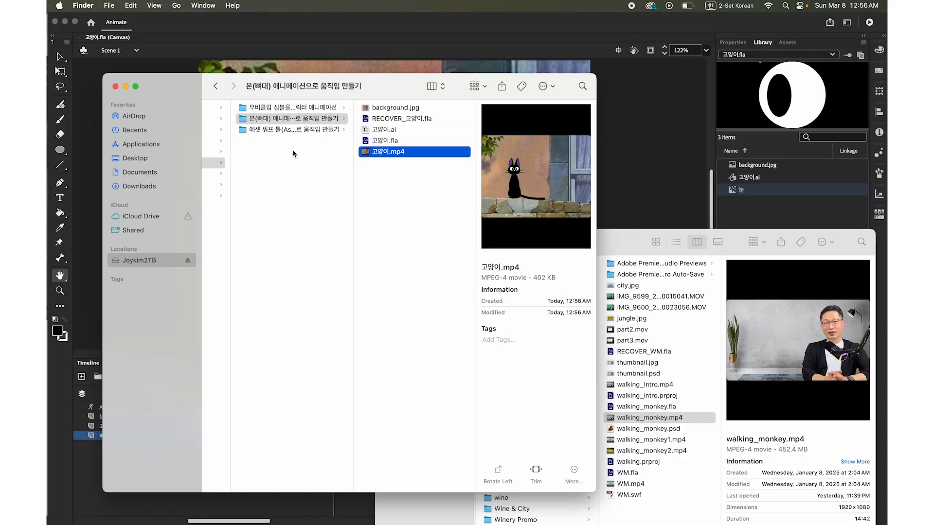